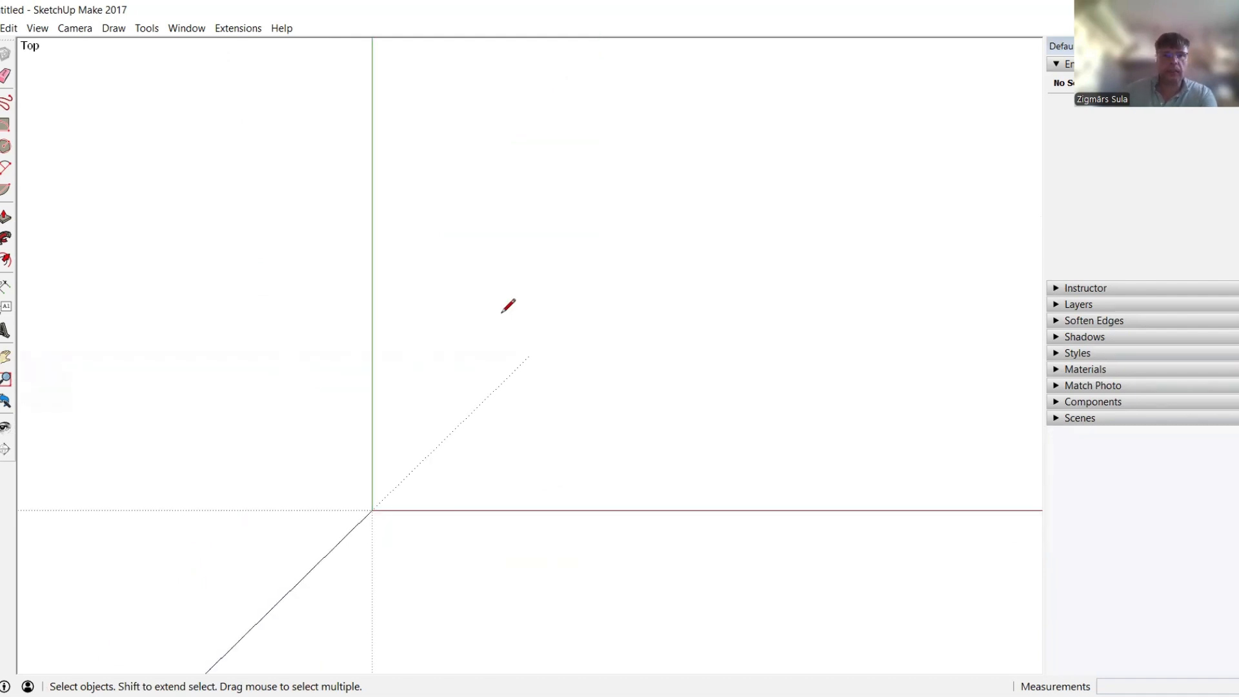
Draw two parallel horizontal lines, the lower one shifted to the right of the upper one
key(l)
click(401, 312)
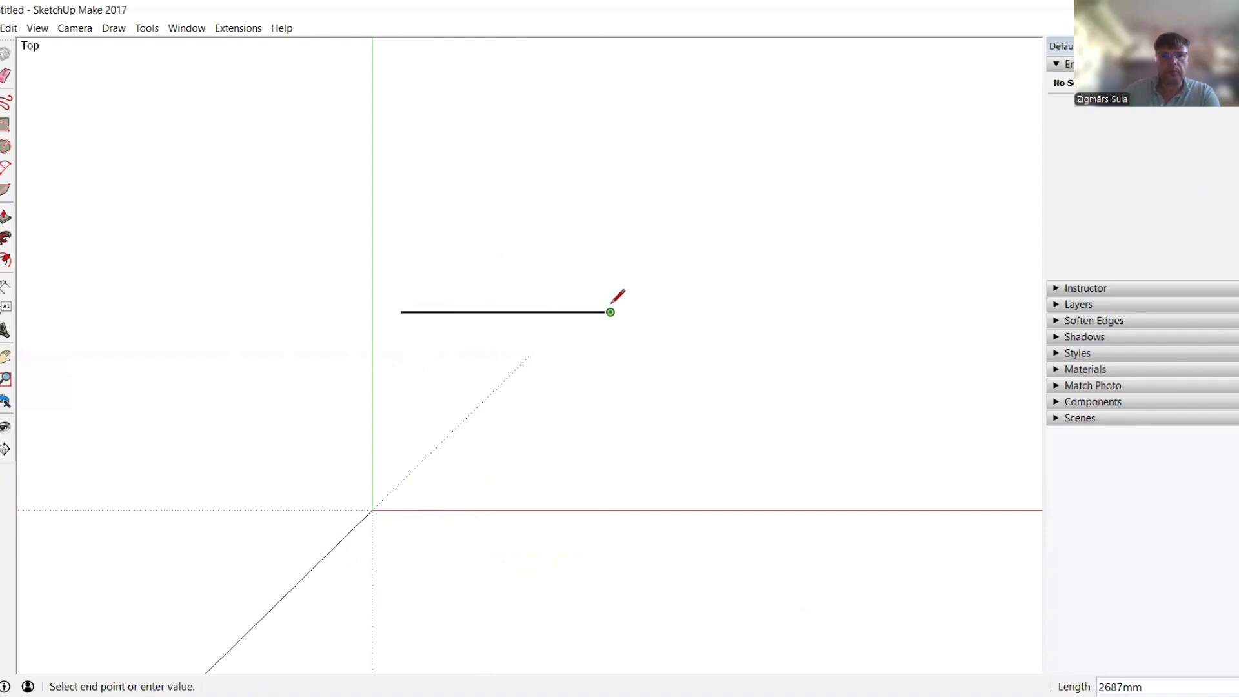
click(609, 312)
key(space)
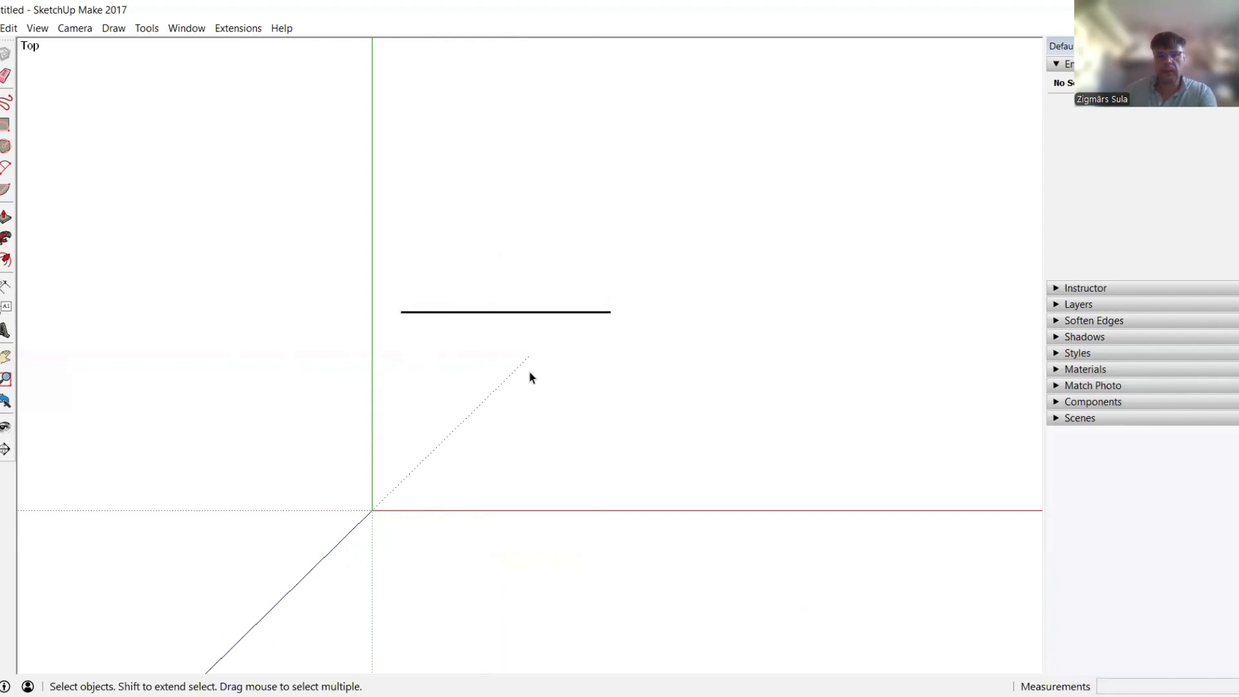
key(l)
click(478, 372)
click(711, 373)
key(space)
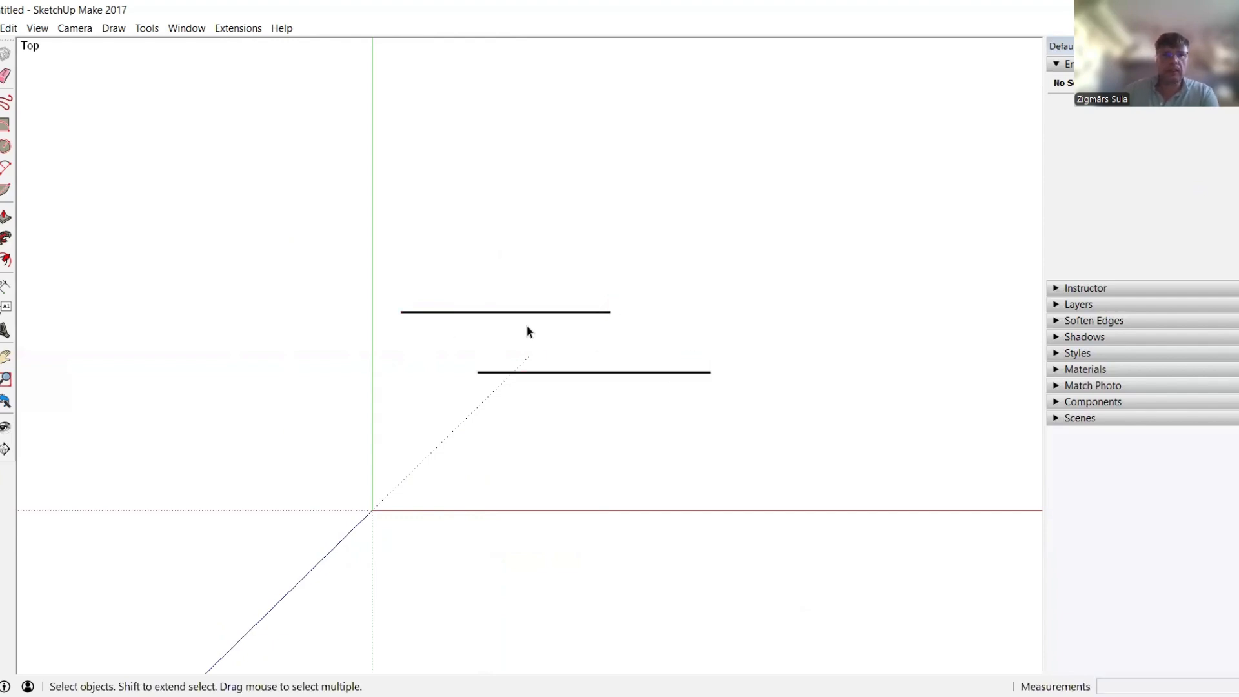
scroll(531, 385, up, 3)
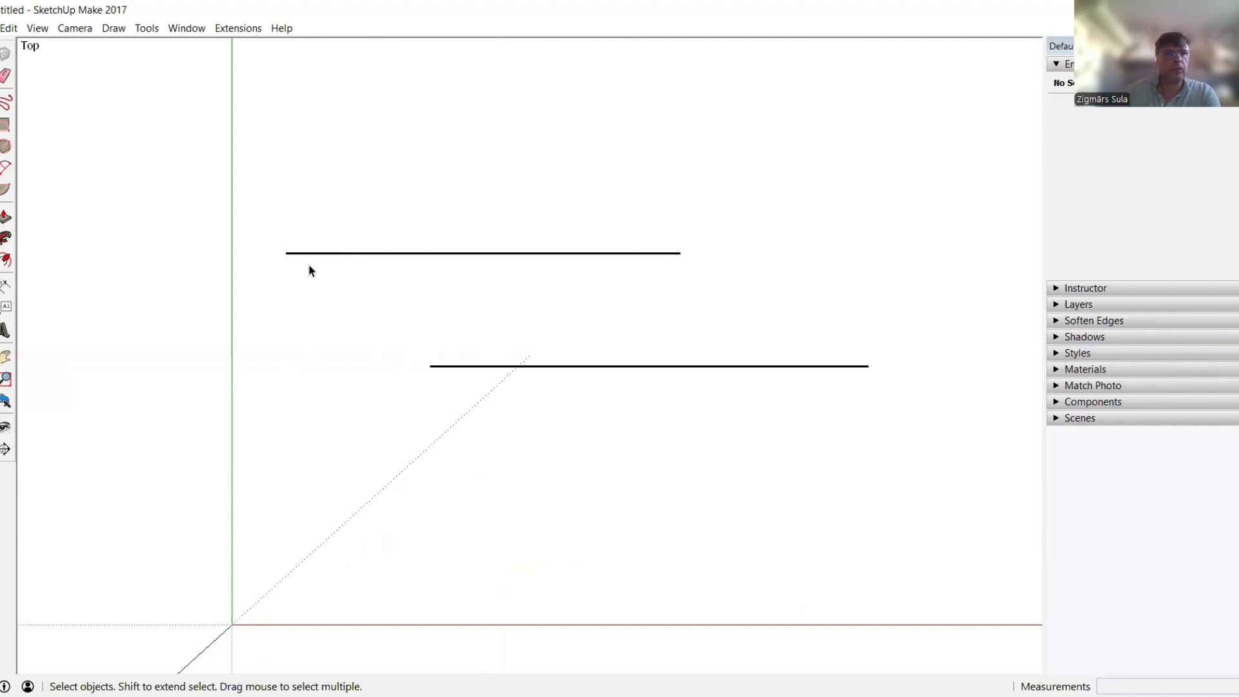
Divide the upper line into 27 equal segments of roughly 100mm each
click(492, 254)
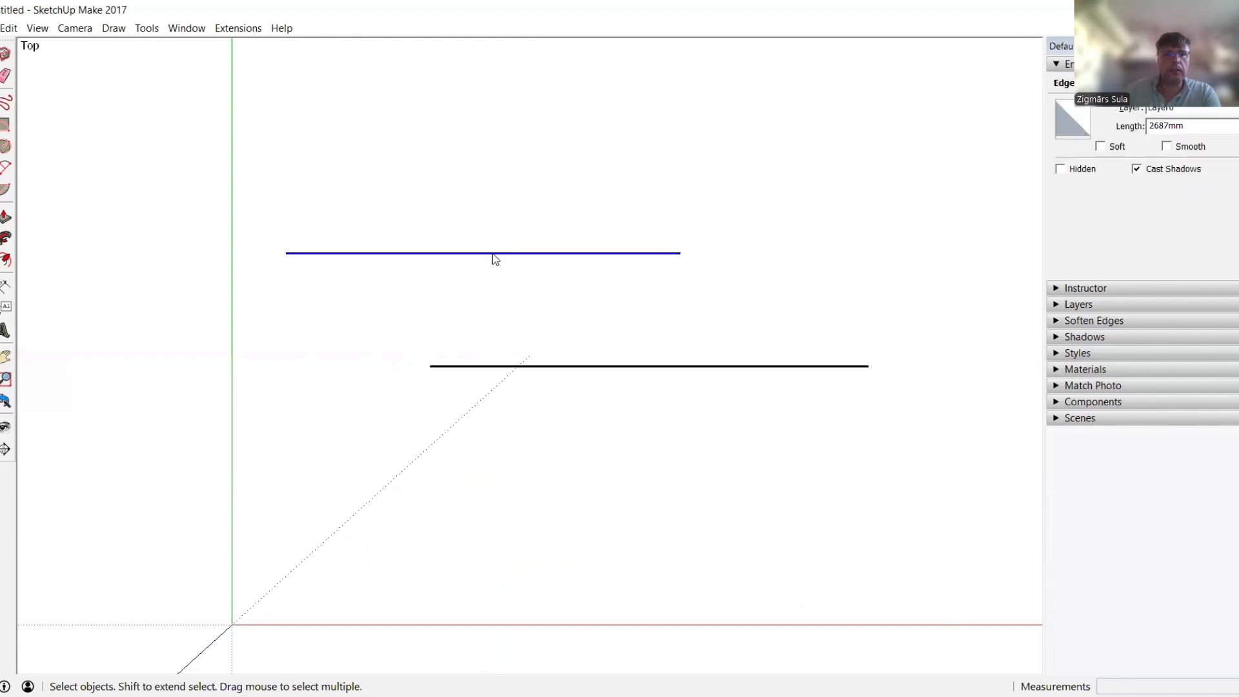
right_click(493, 254)
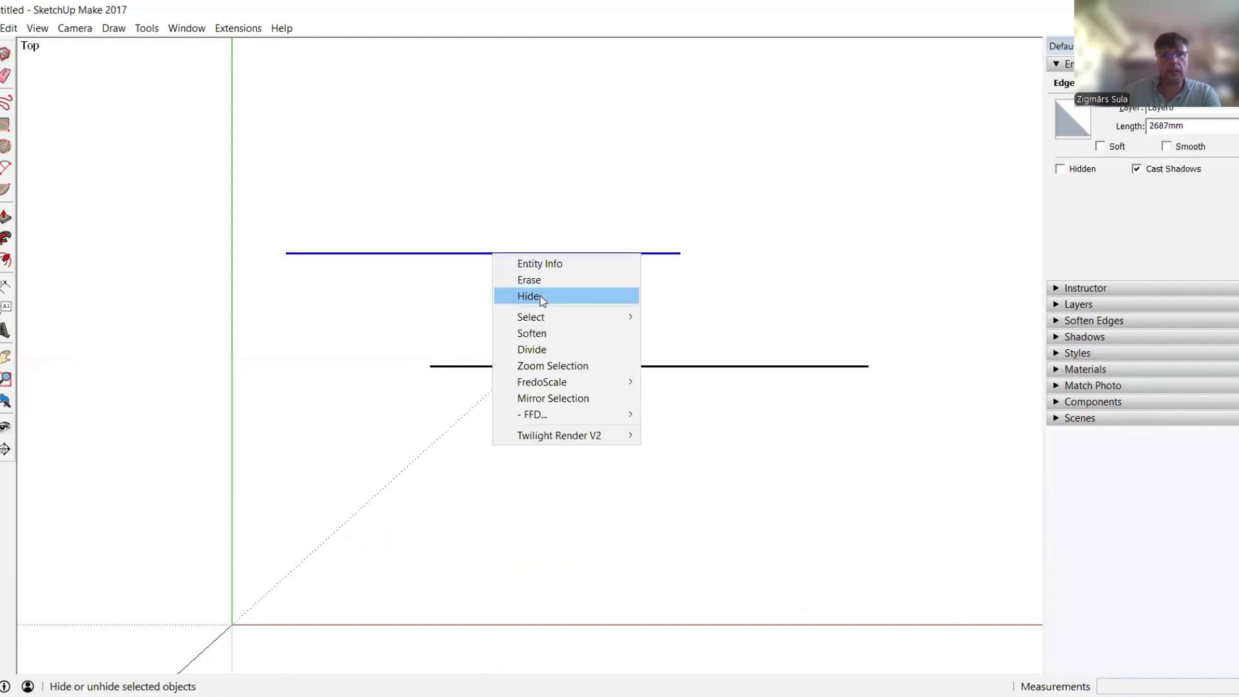
click(549, 349)
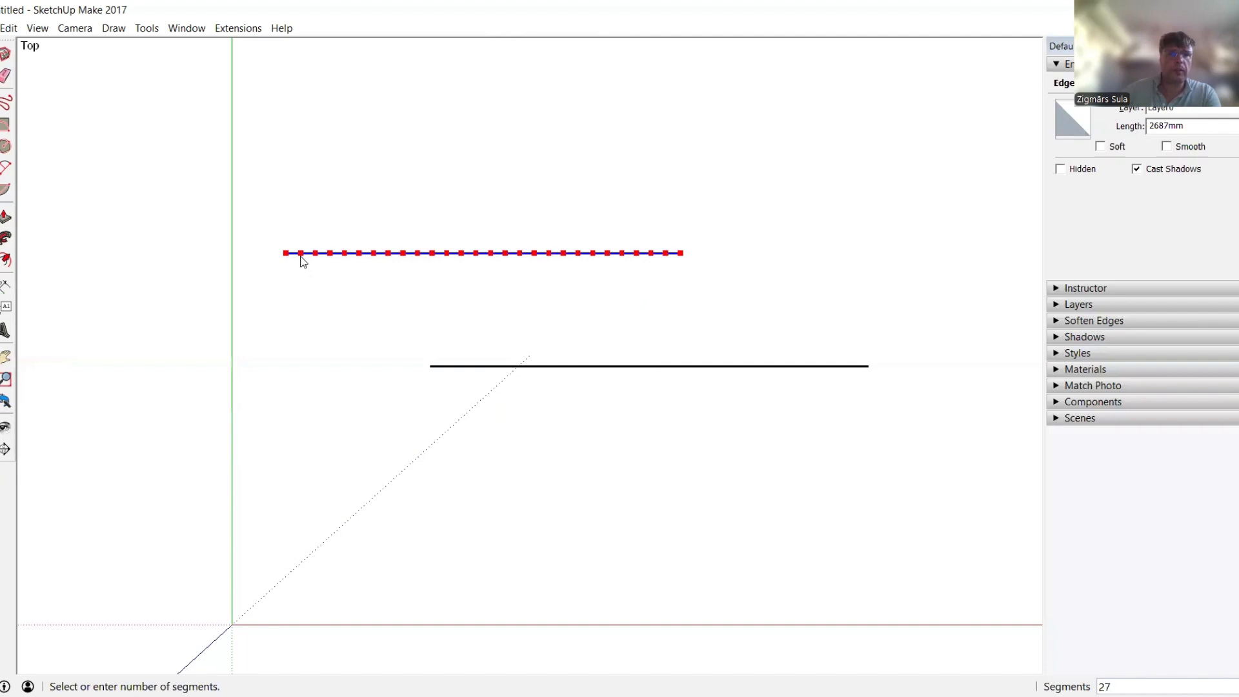
click(301, 258)
click(303, 258)
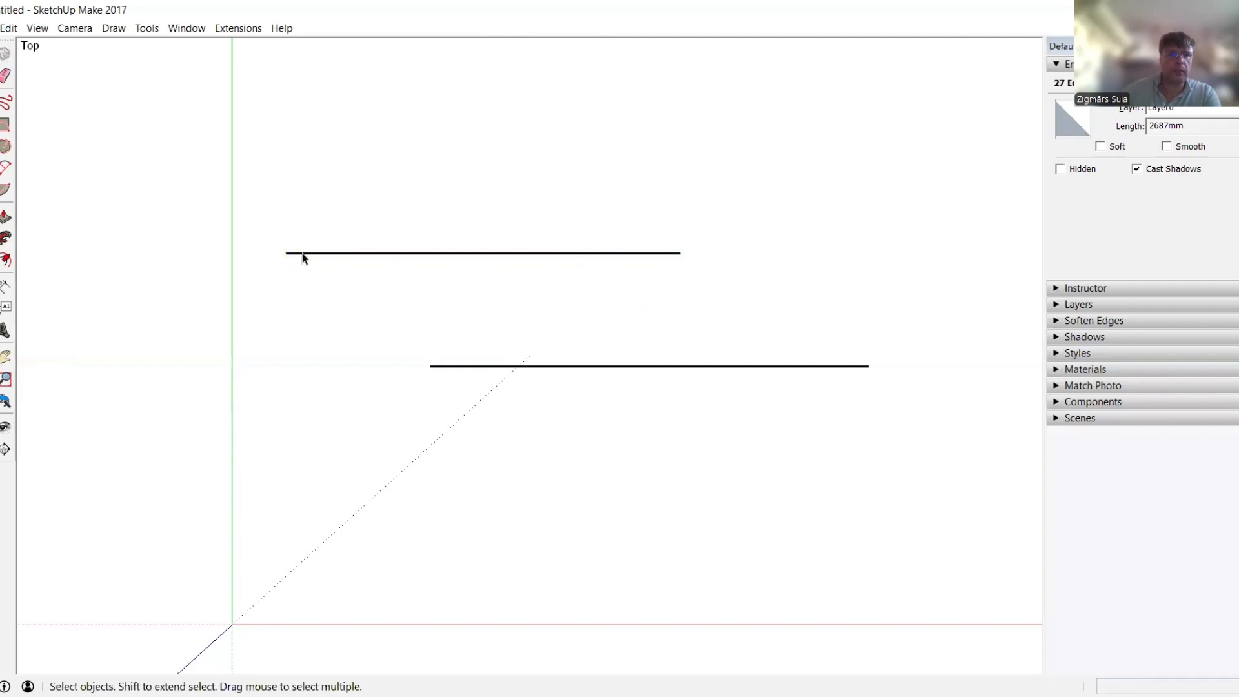
click(304, 257)
Delete six alternating segments along the left part of the upper line to leave dashes
scroll(288, 255, up, 3)
scroll(291, 256, up, 1)
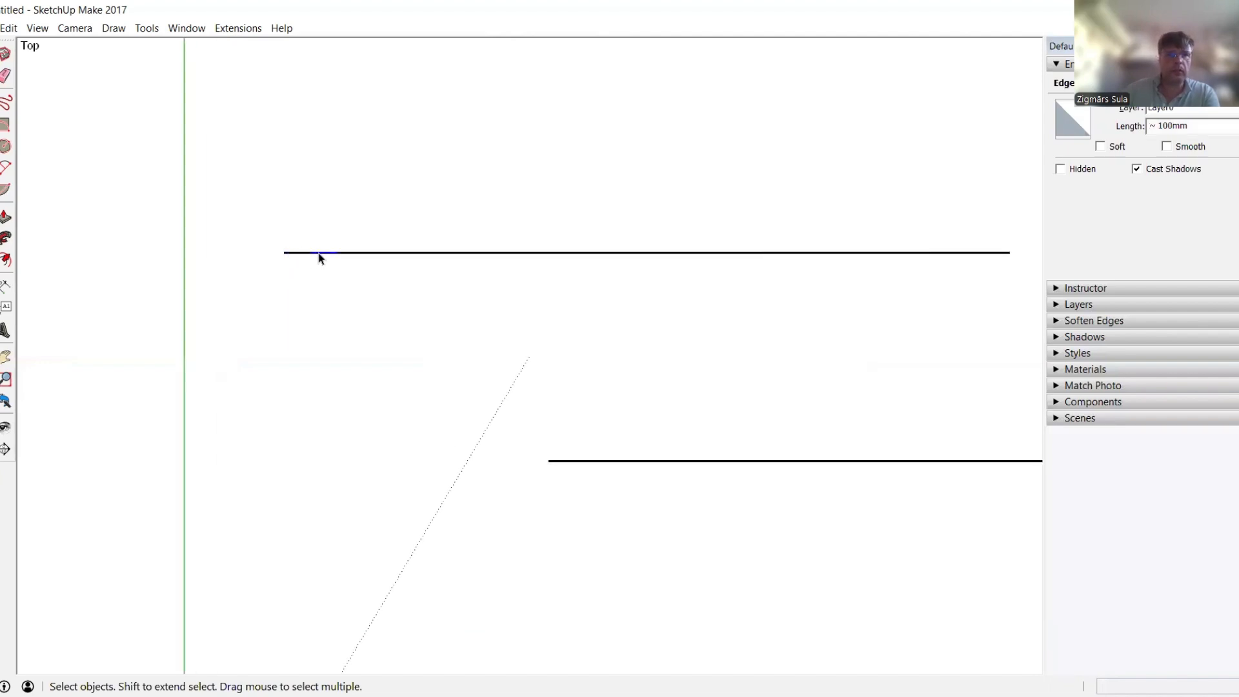
key(Delete)
click(372, 254)
key(Delete)
click(425, 254)
key(Delete)
click(475, 254)
key(Delete)
click(537, 254)
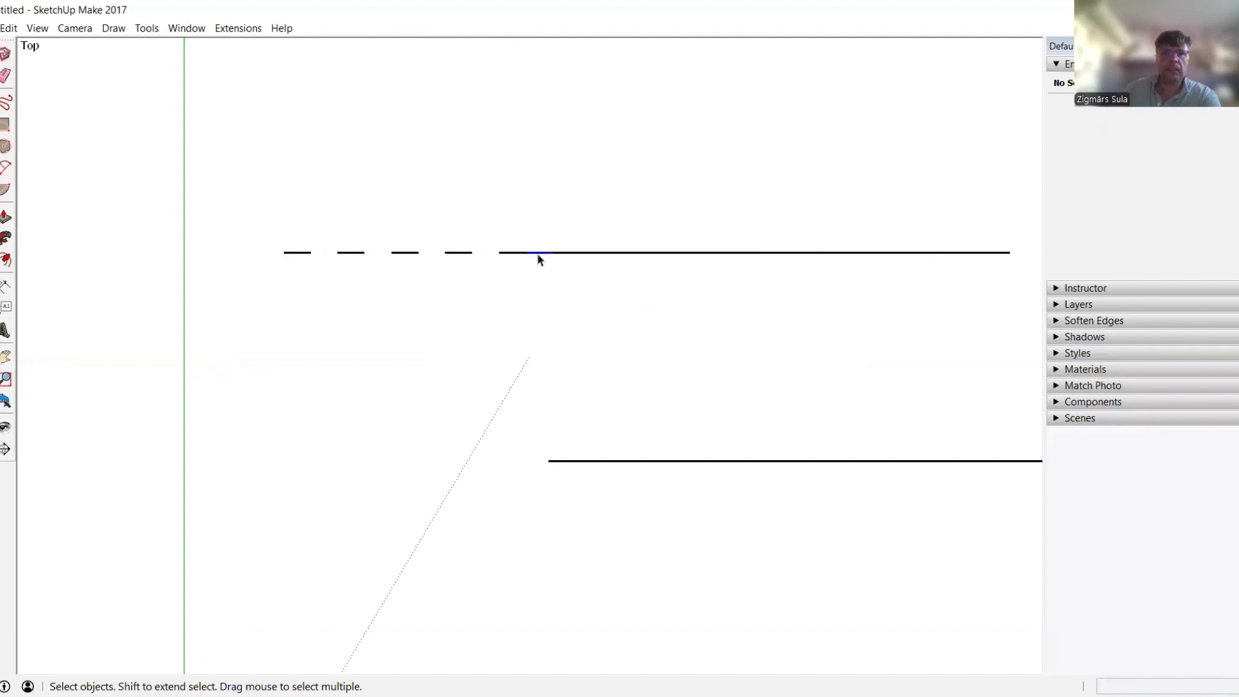
key(Delete)
click(591, 253)
key(Delete)
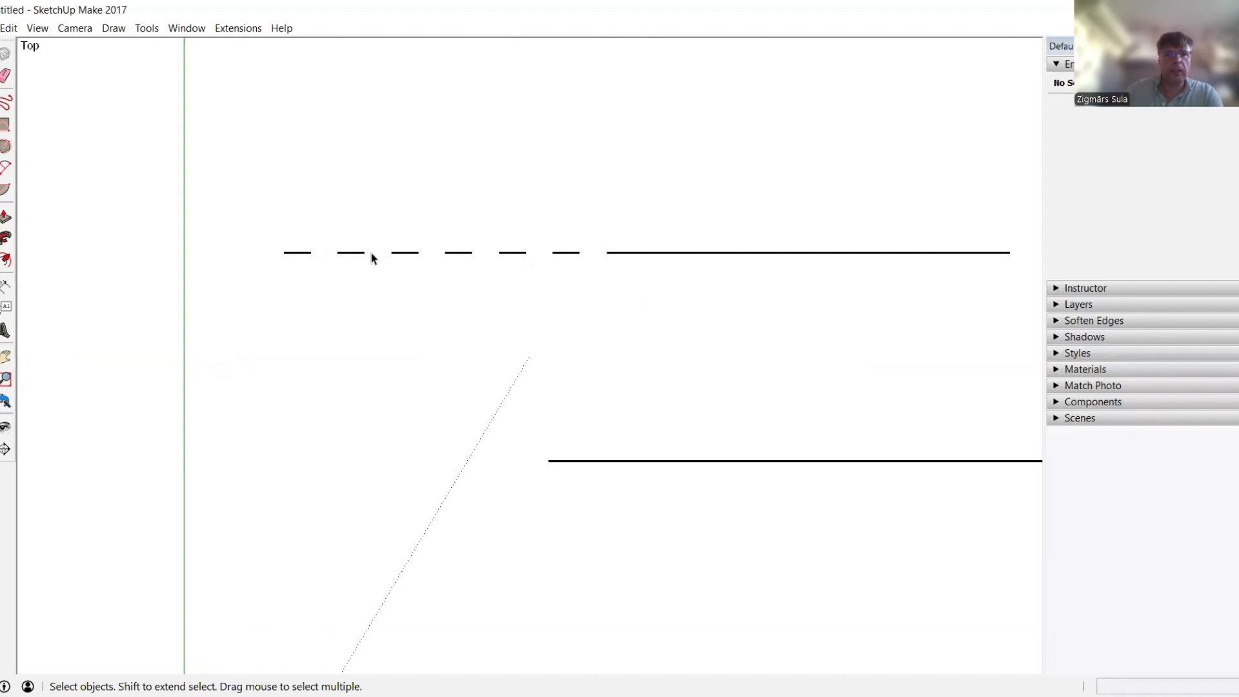
scroll(406, 269, down, 1)
scroll(405, 269, down, 4)
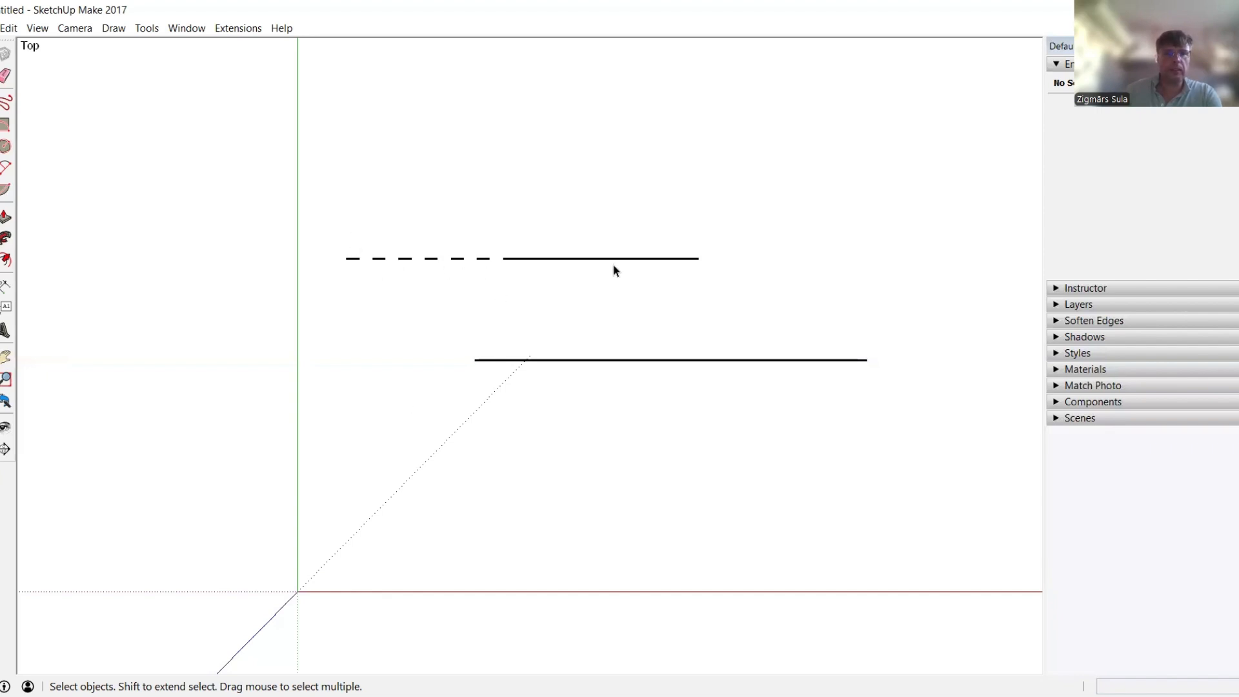
key(alt+Tab)
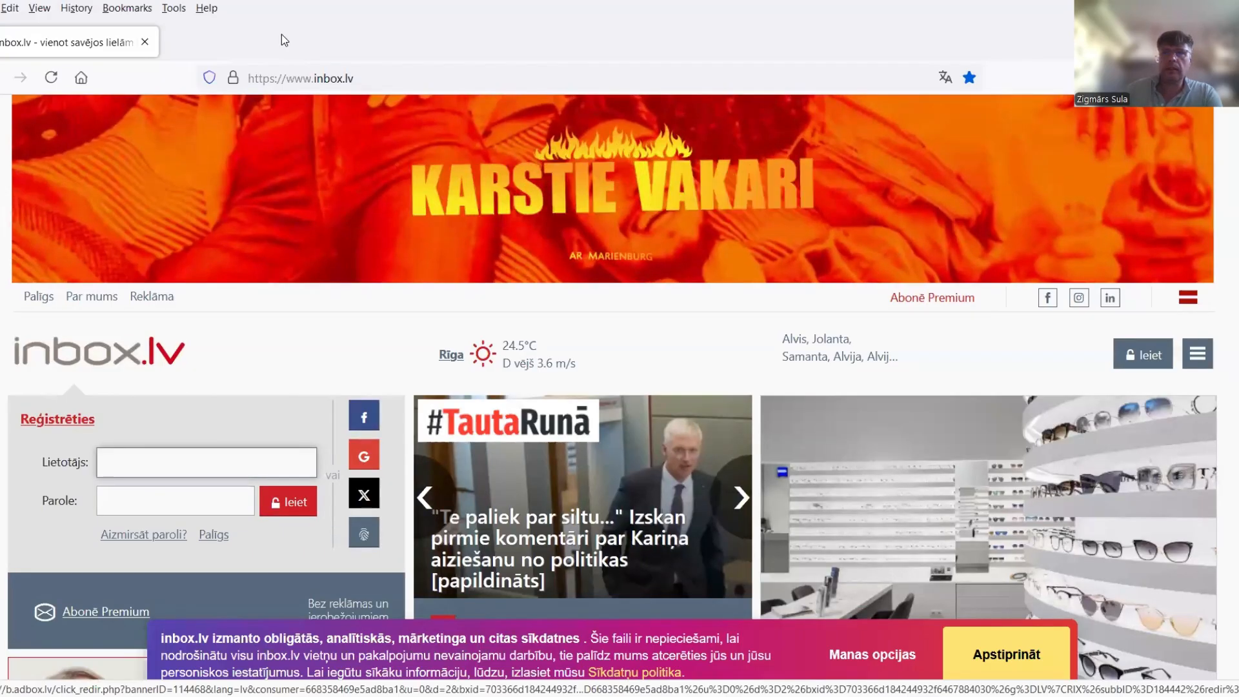
key(ctrl+t)
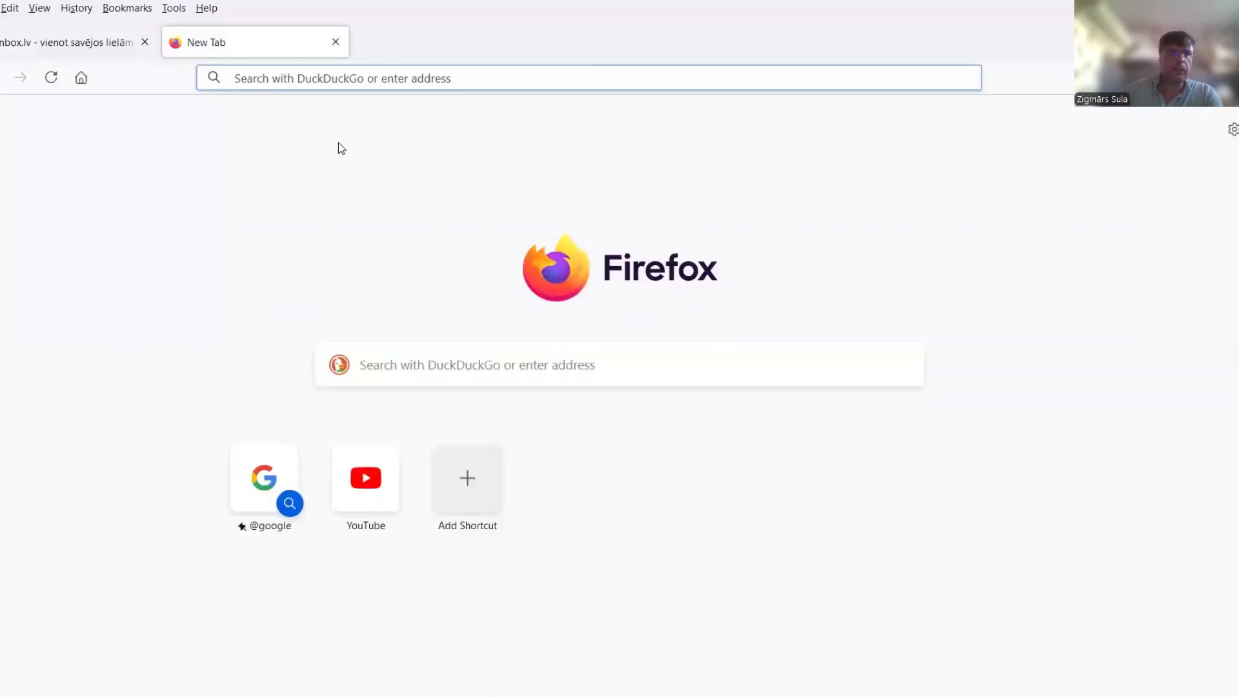
click(283, 71)
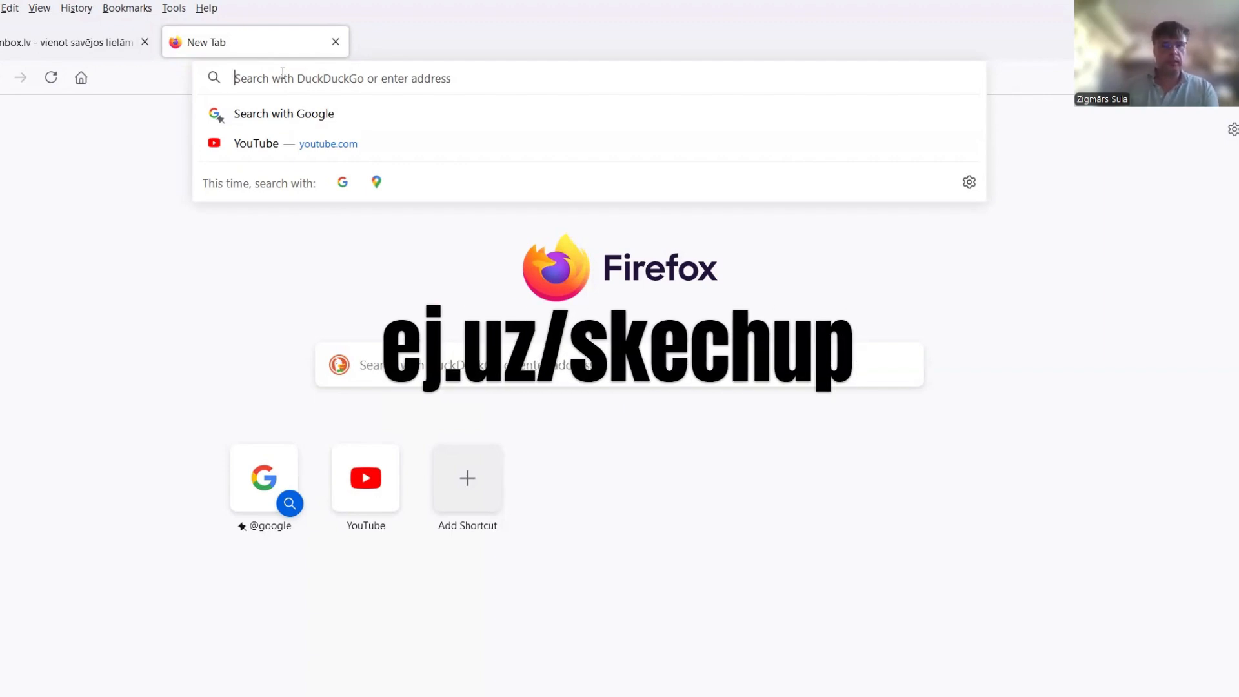
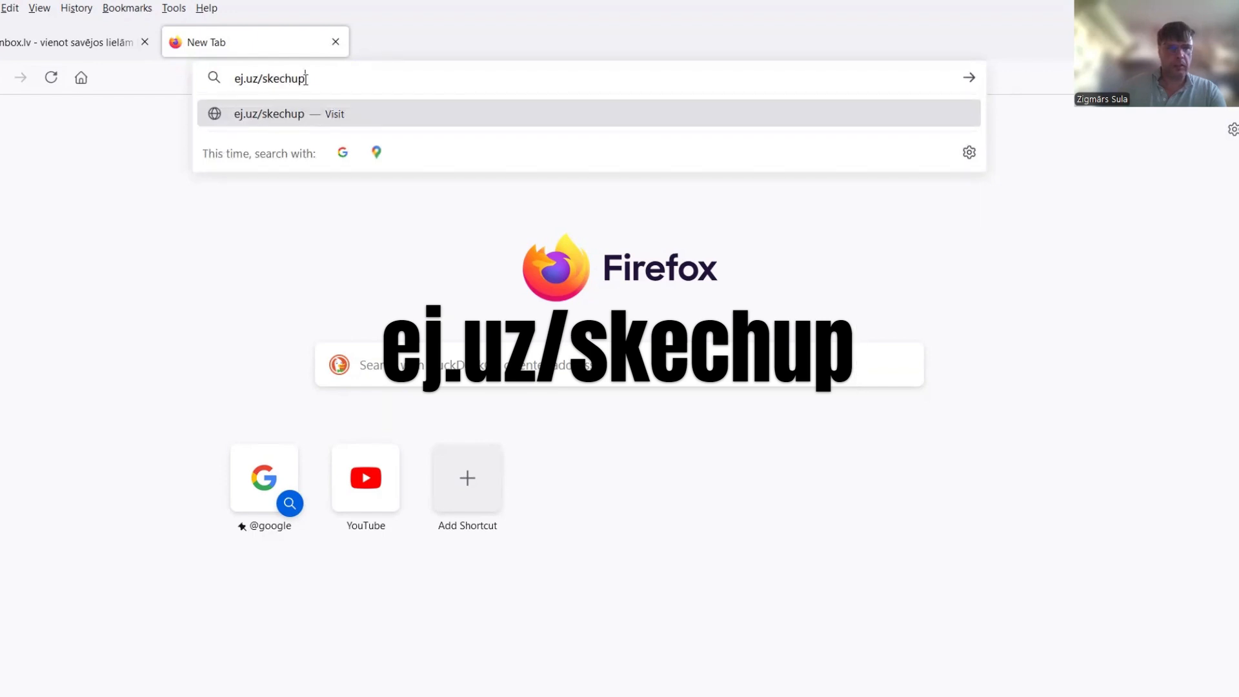
click(362, 110)
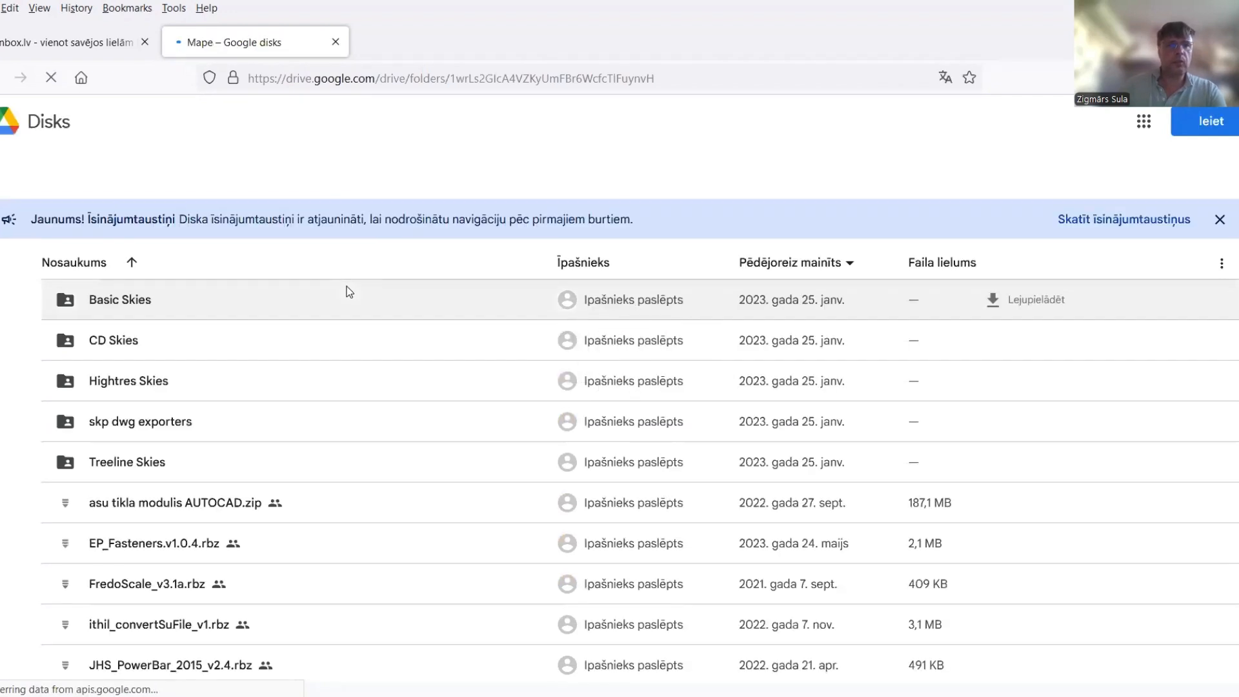
Scroll the Drive folder list down until vs_dotted_line_1-0-3.rbz is visible
scroll(350, 292, down, 5)
scroll(346, 290, down, 5)
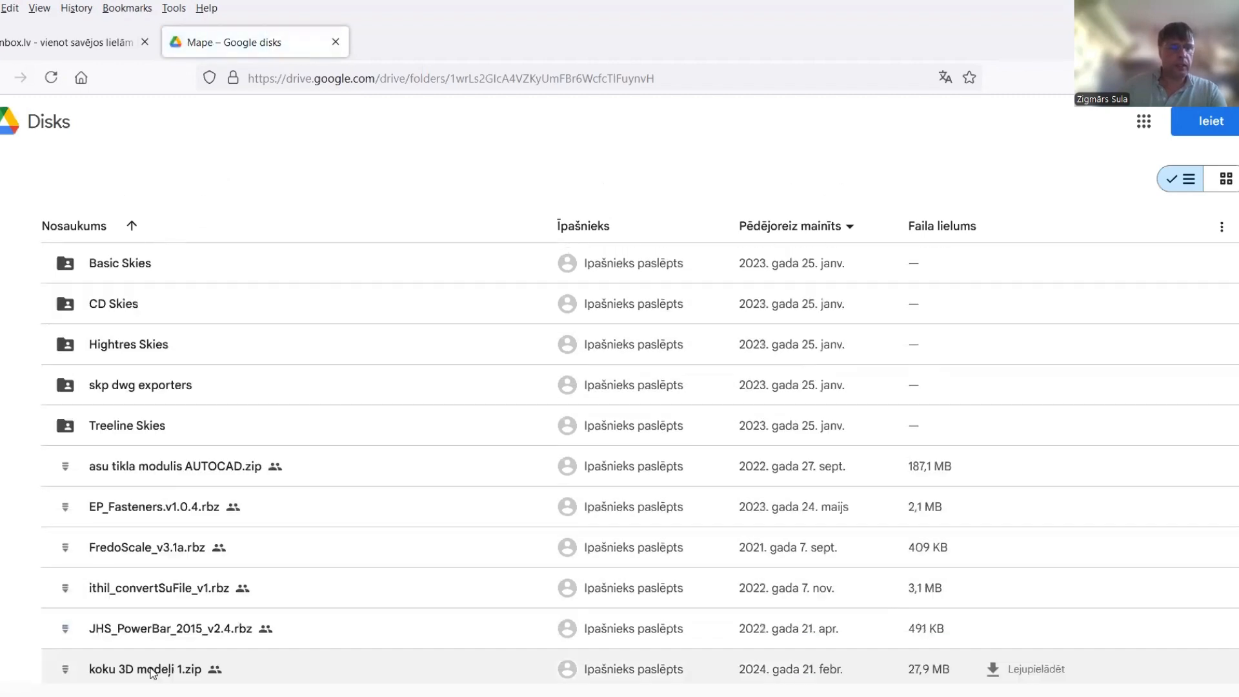
scroll(162, 600, down, 5)
scroll(164, 587, down, 3)
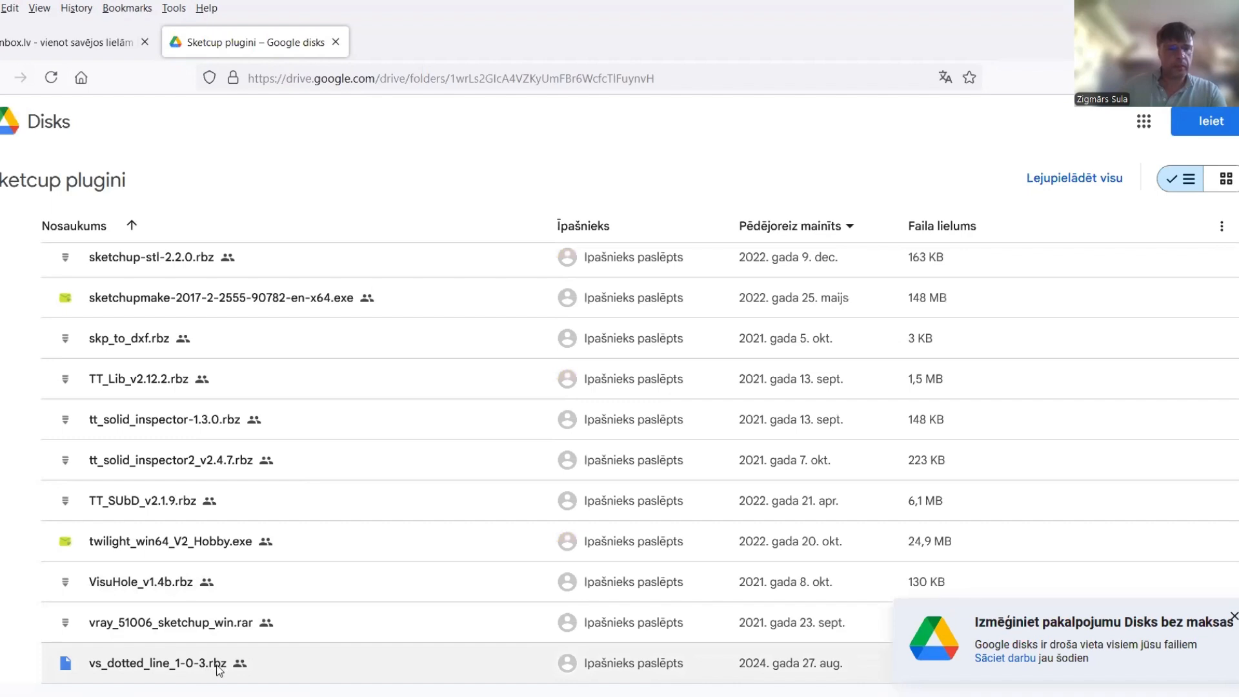
Download vs_dotted_line_1-0-3.rbz from Google Drive and go back to SketchUp
double_click(162, 668)
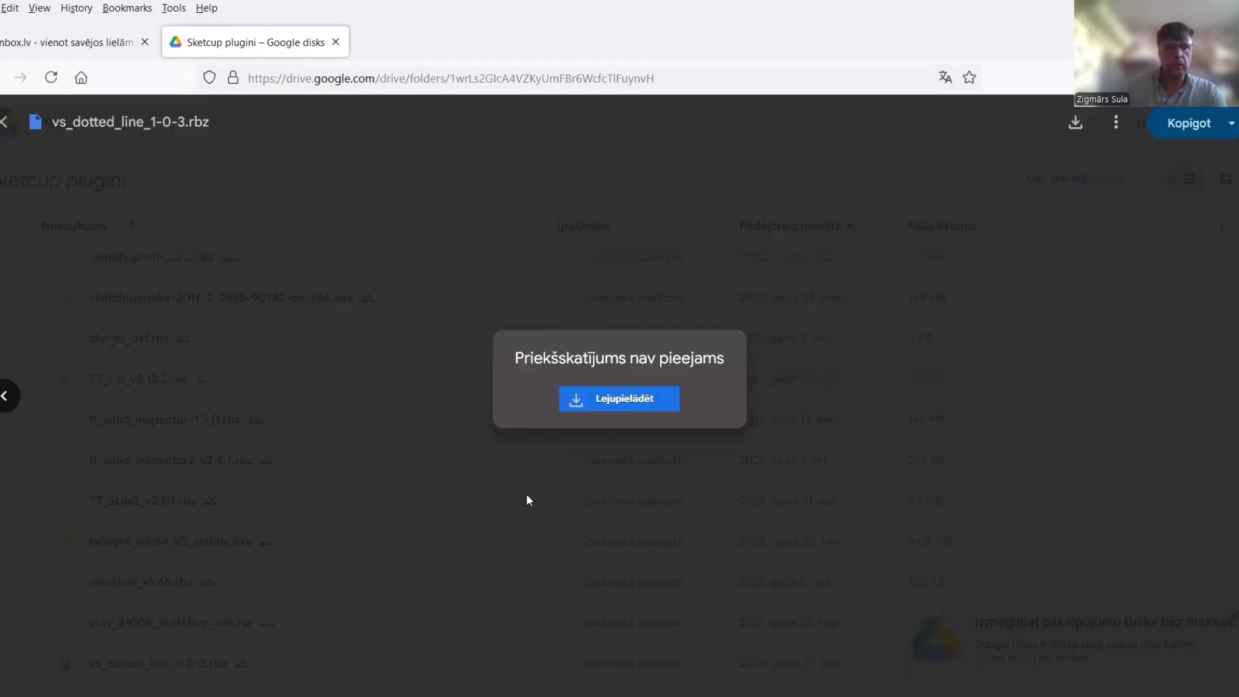
click(615, 404)
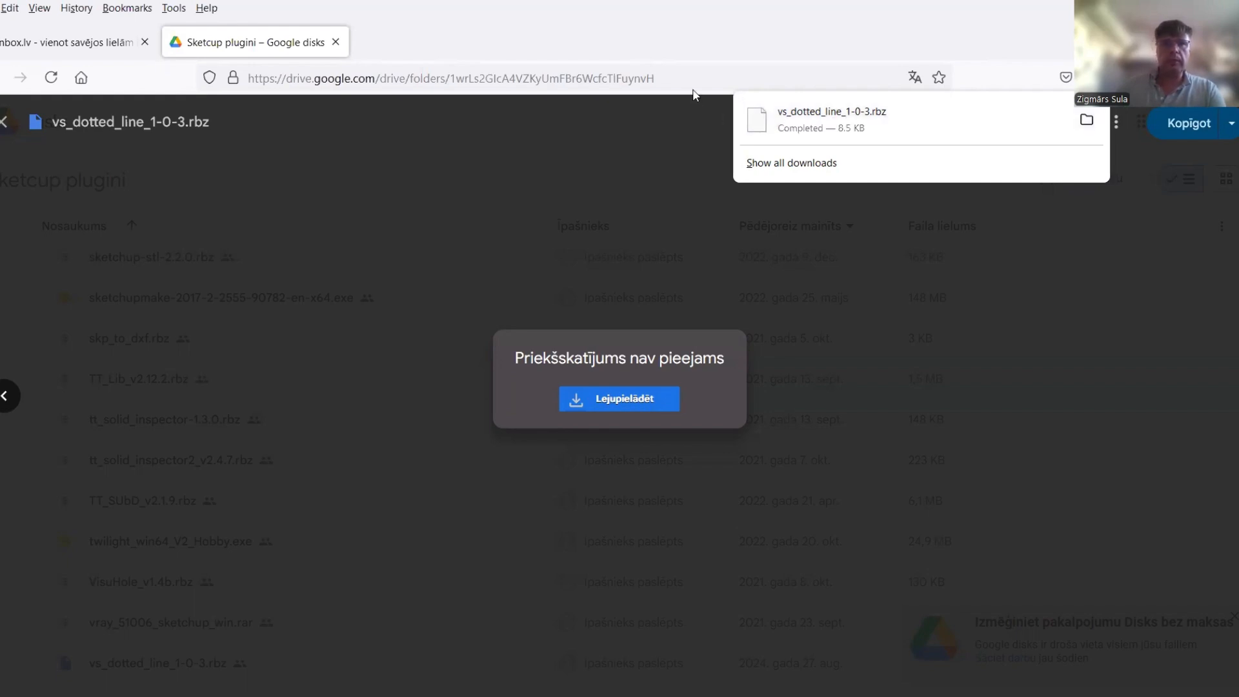
click(586, 269)
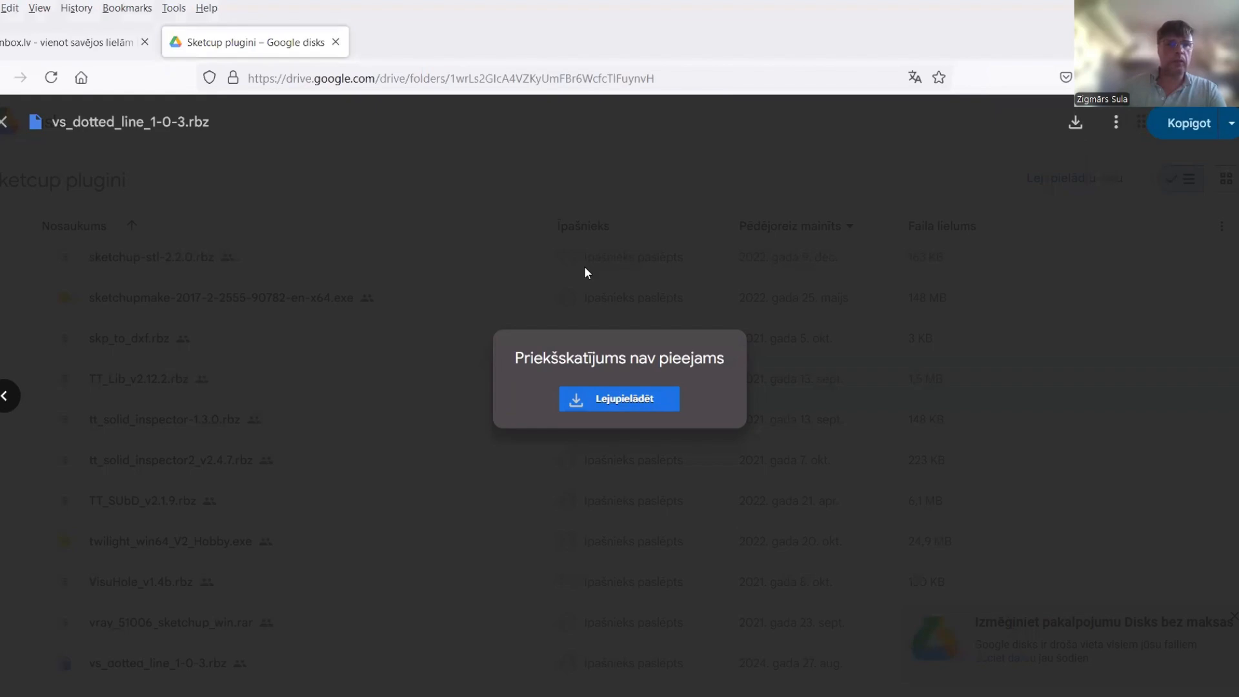
key(alt+Tab)
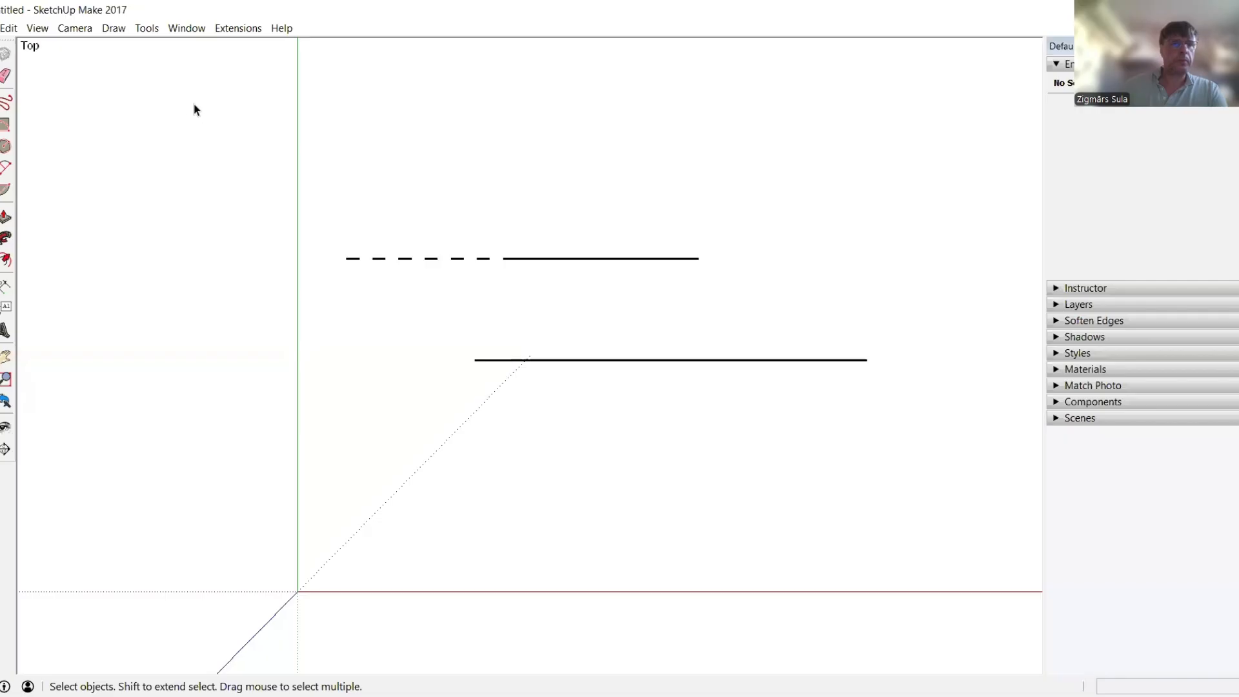
Install vs_dotted_line_1-0-3.rbz from the Desktop via the Extension Manager, then close it
click(195, 35)
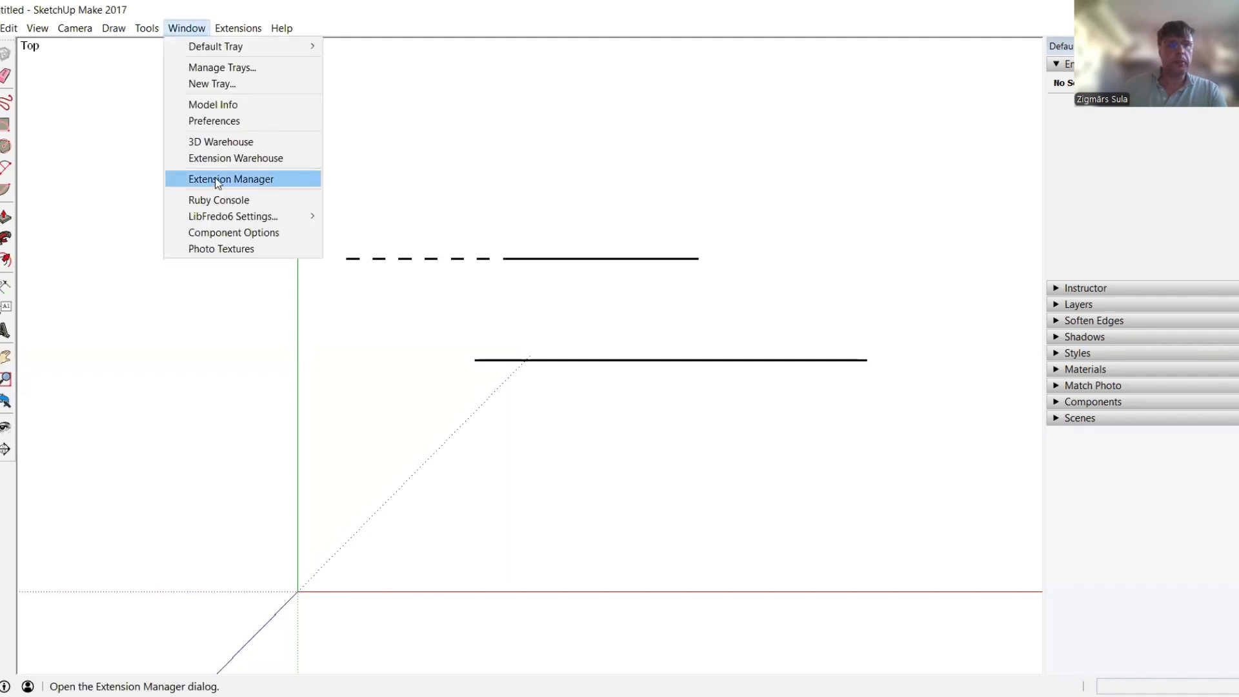
click(216, 180)
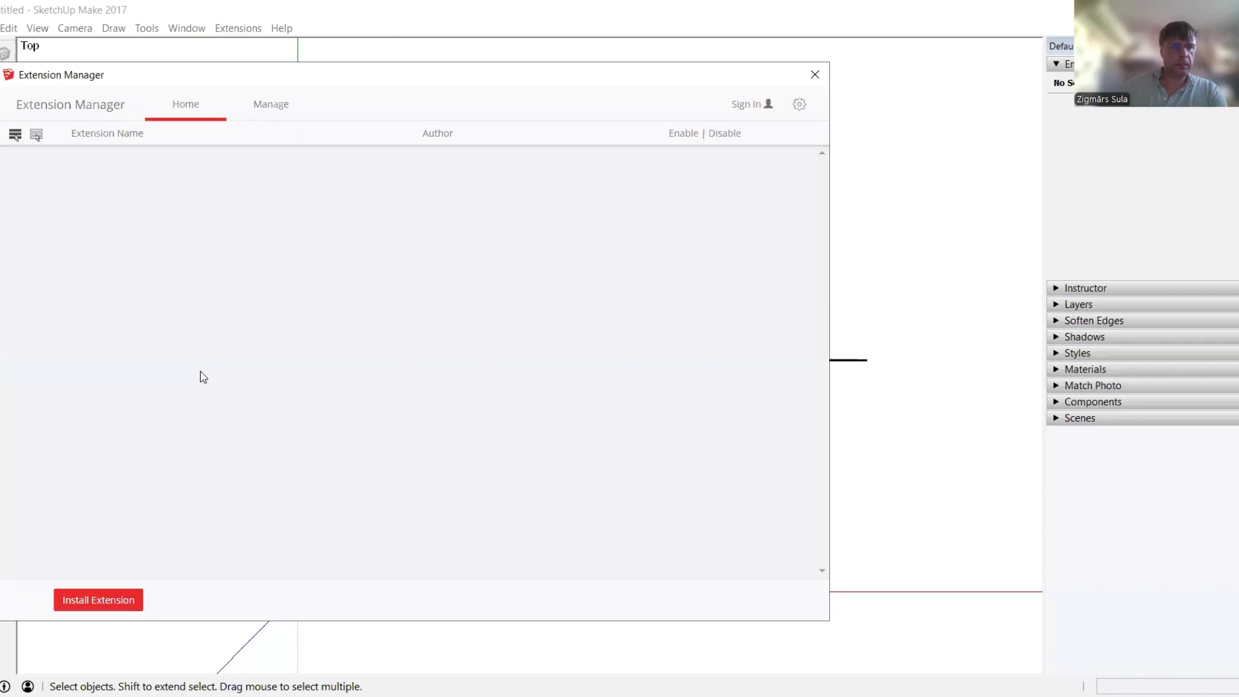
click(141, 604)
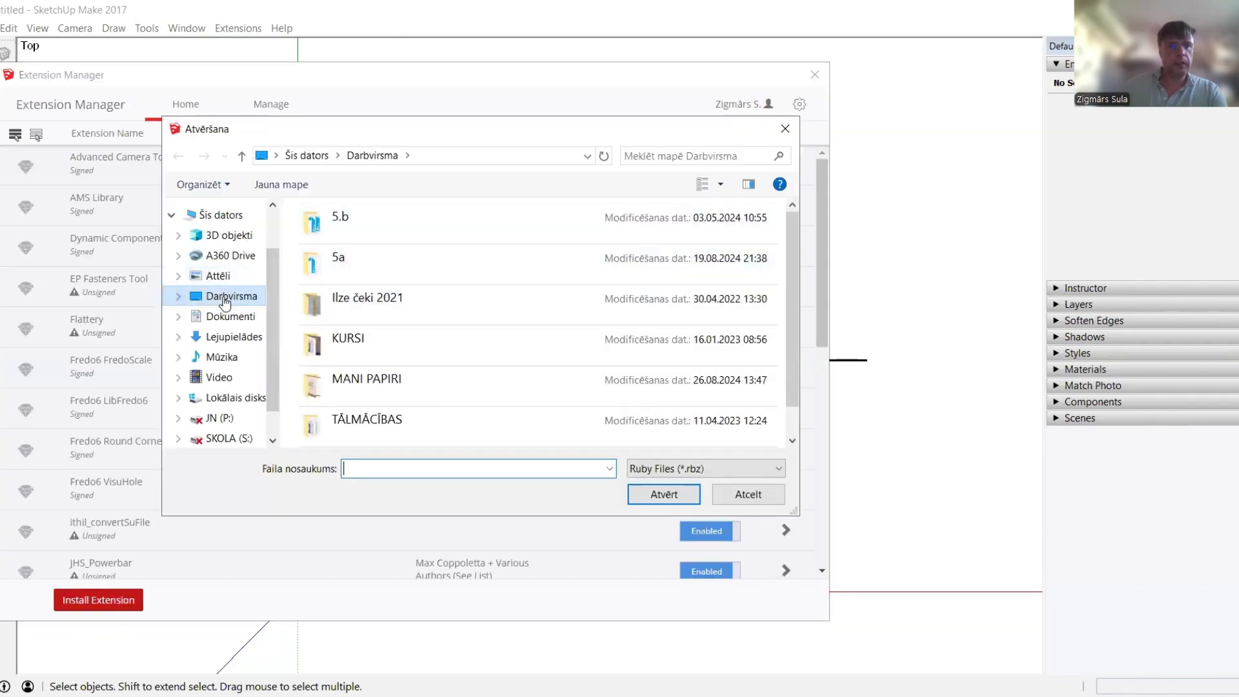
click(225, 298)
scroll(435, 299, down, 1)
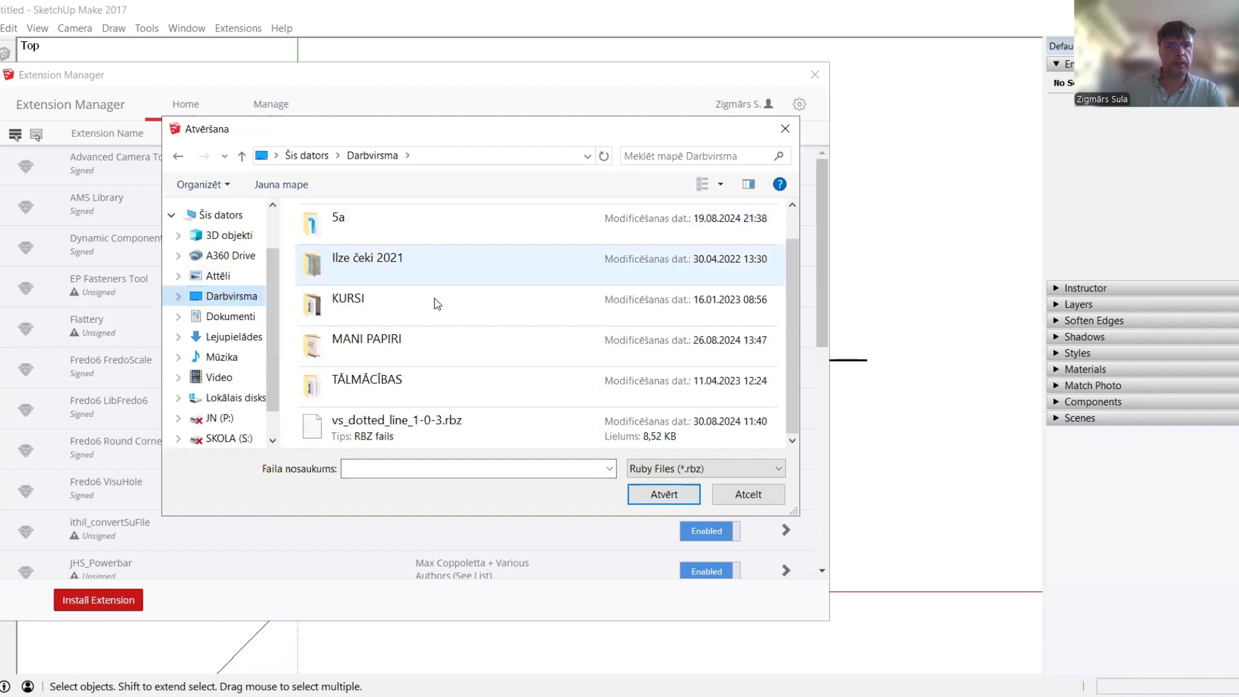
click(392, 427)
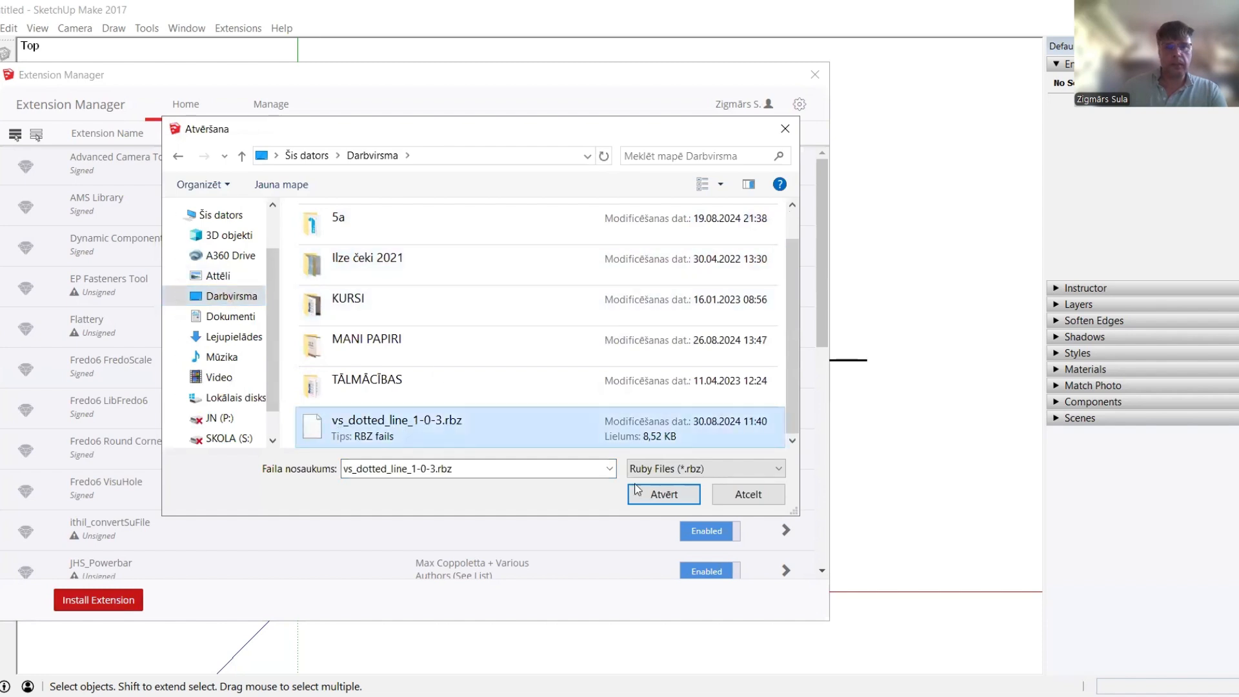
click(681, 494)
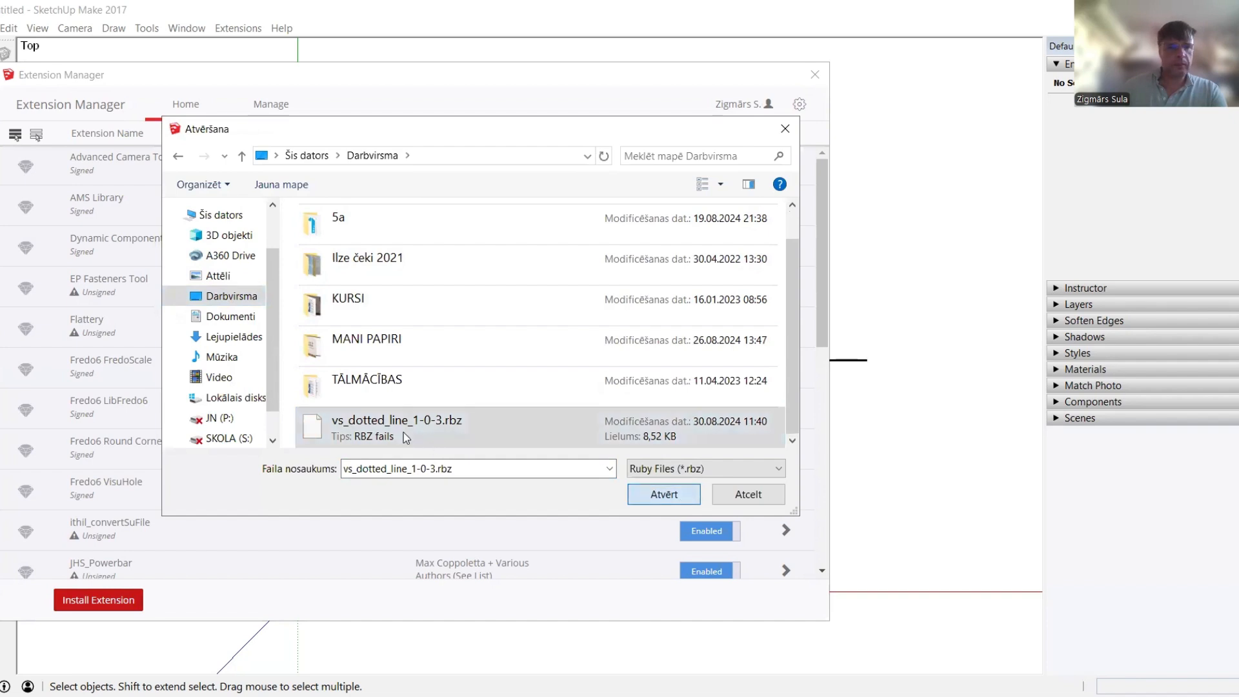
scroll(401, 437, down, 8)
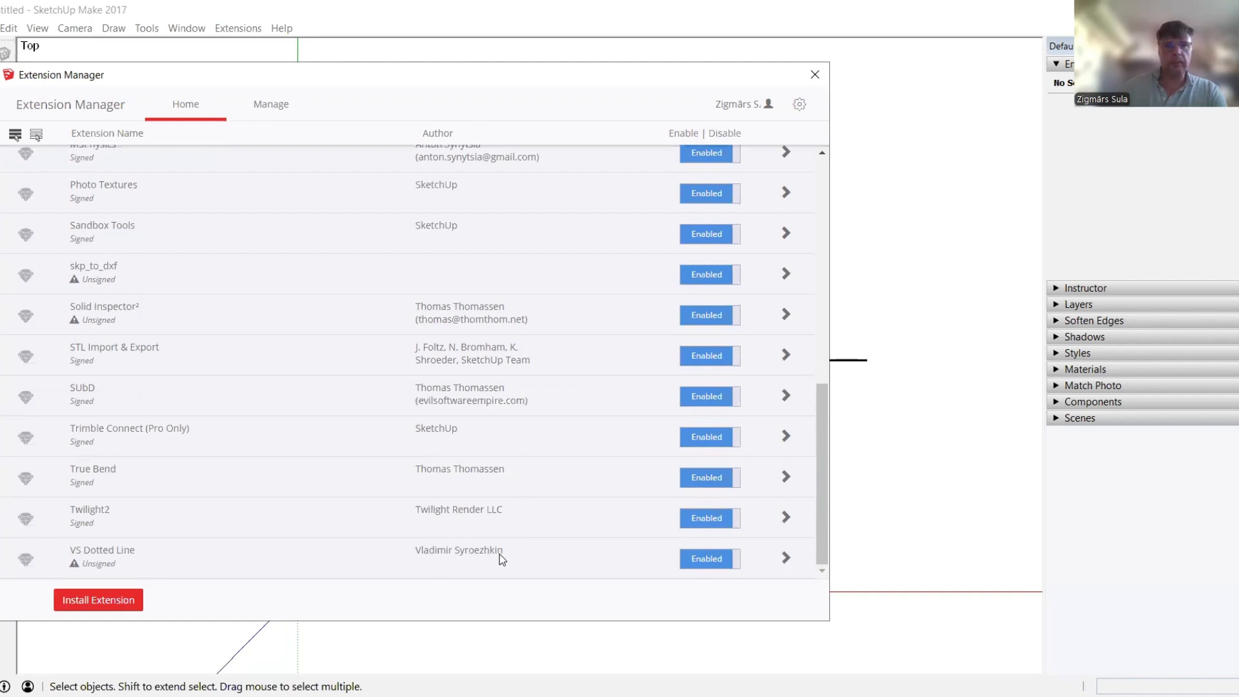
click(826, 83)
Draw a new horizontal line below the dashed one
key(l)
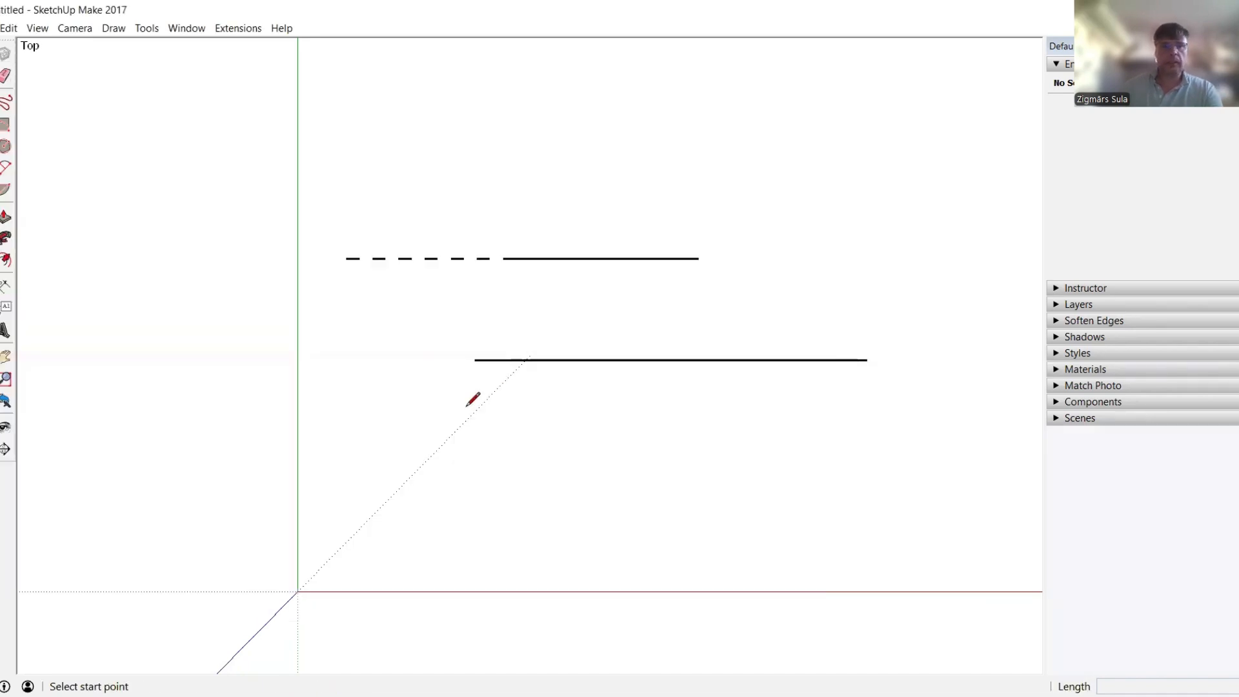
click(364, 305)
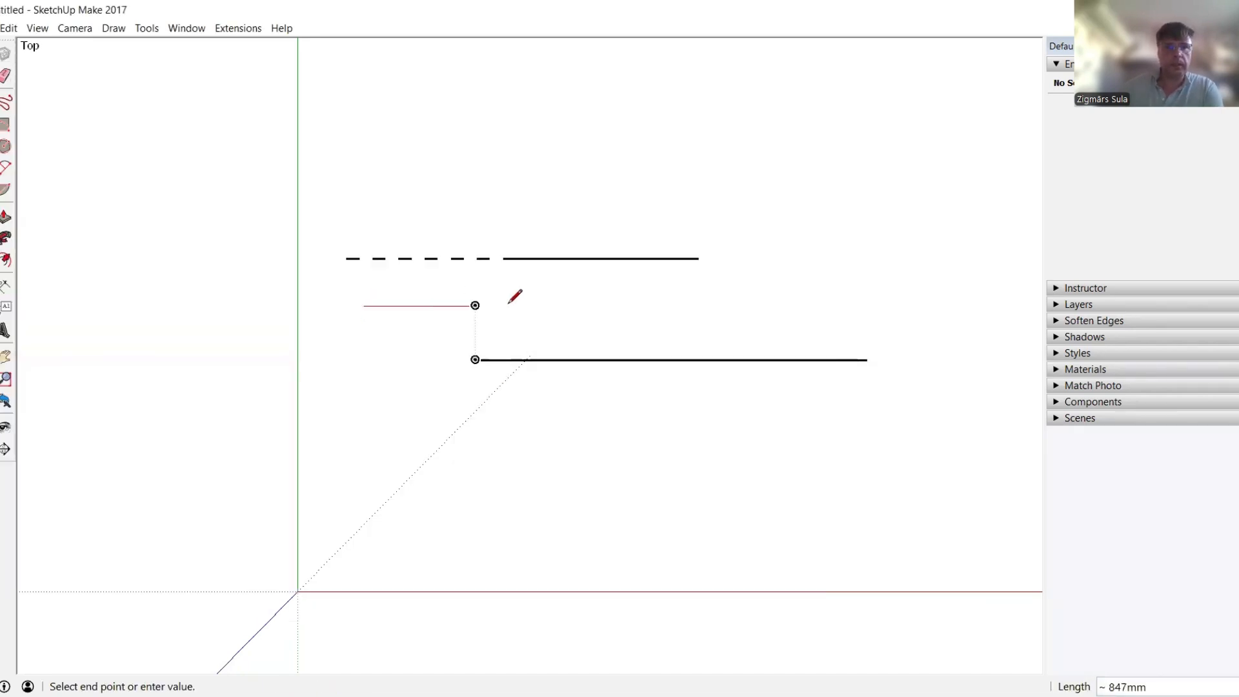
click(698, 305)
key(space)
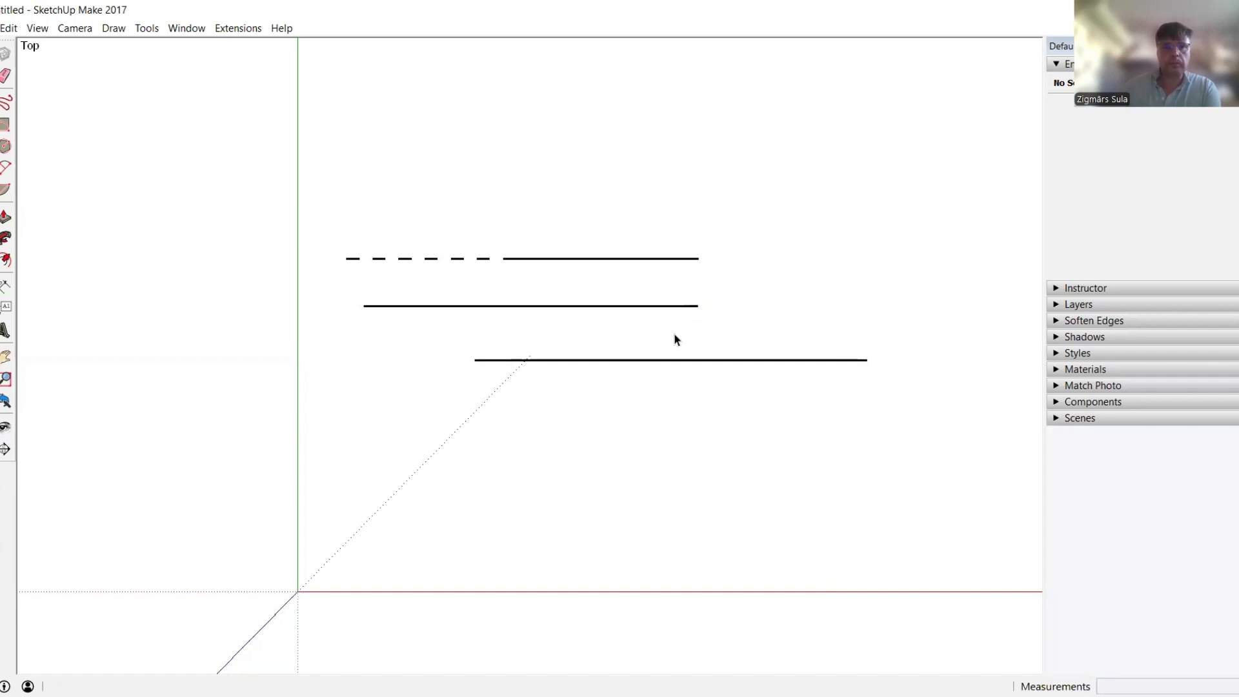
Replace the middle line with dotted lines using 20mm dots and 5mm spaces
click(576, 312)
right_click(576, 313)
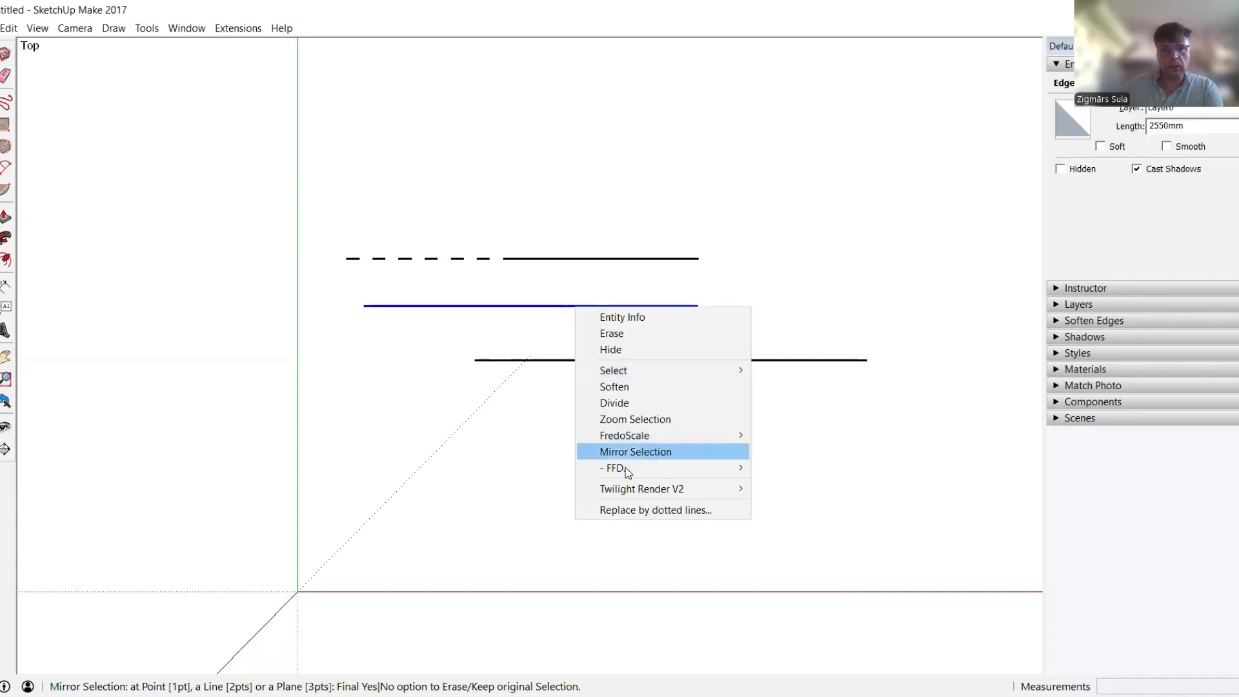
click(660, 510)
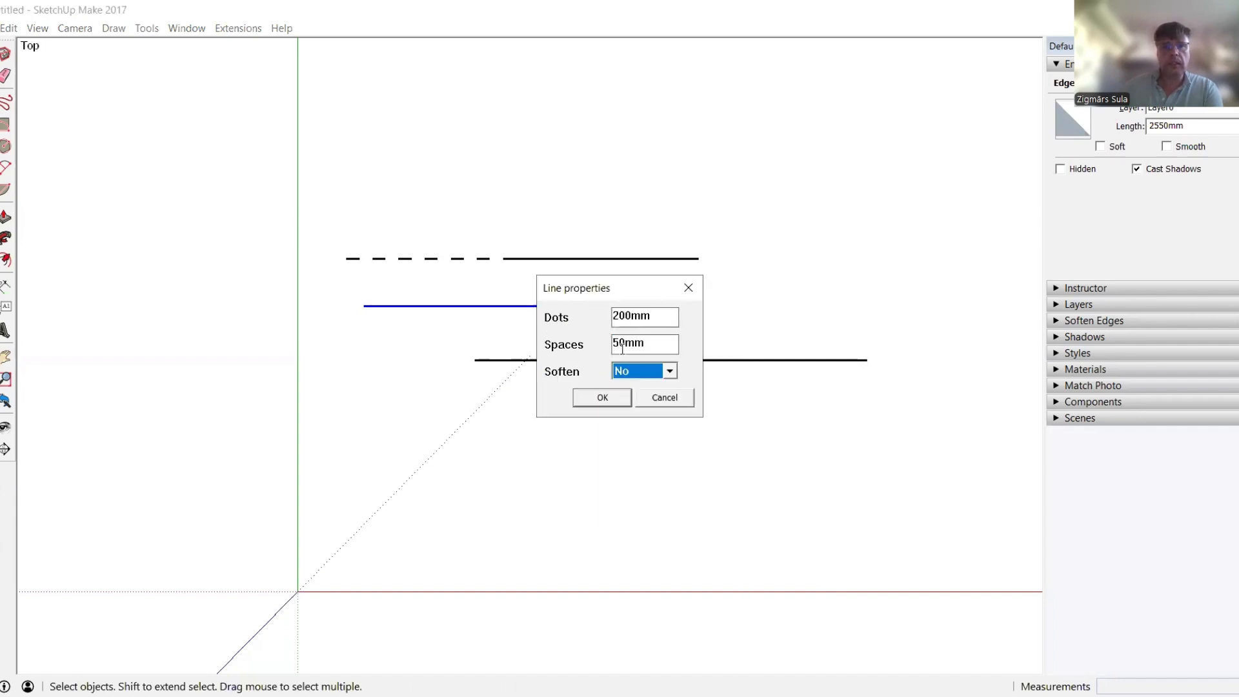
click(635, 317)
key(BackSpace)
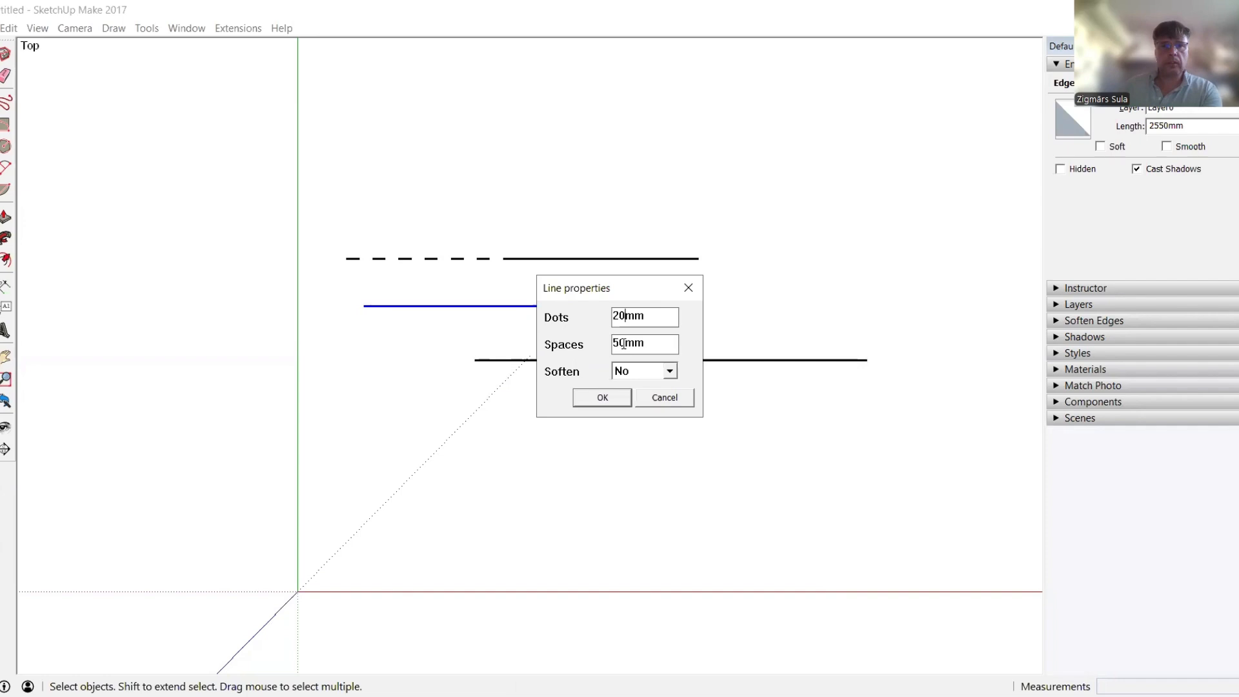
click(626, 344)
key(BackSpace)
click(603, 398)
scroll(450, 316, up, 3)
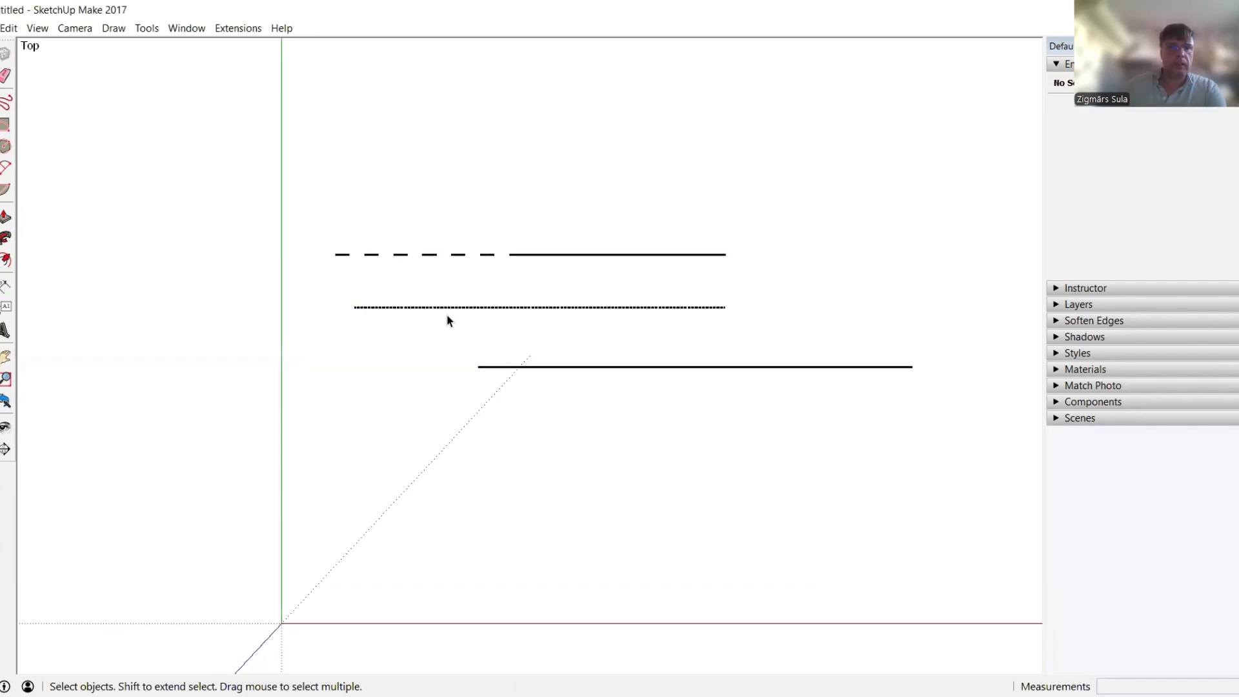
scroll(415, 316, up, 5)
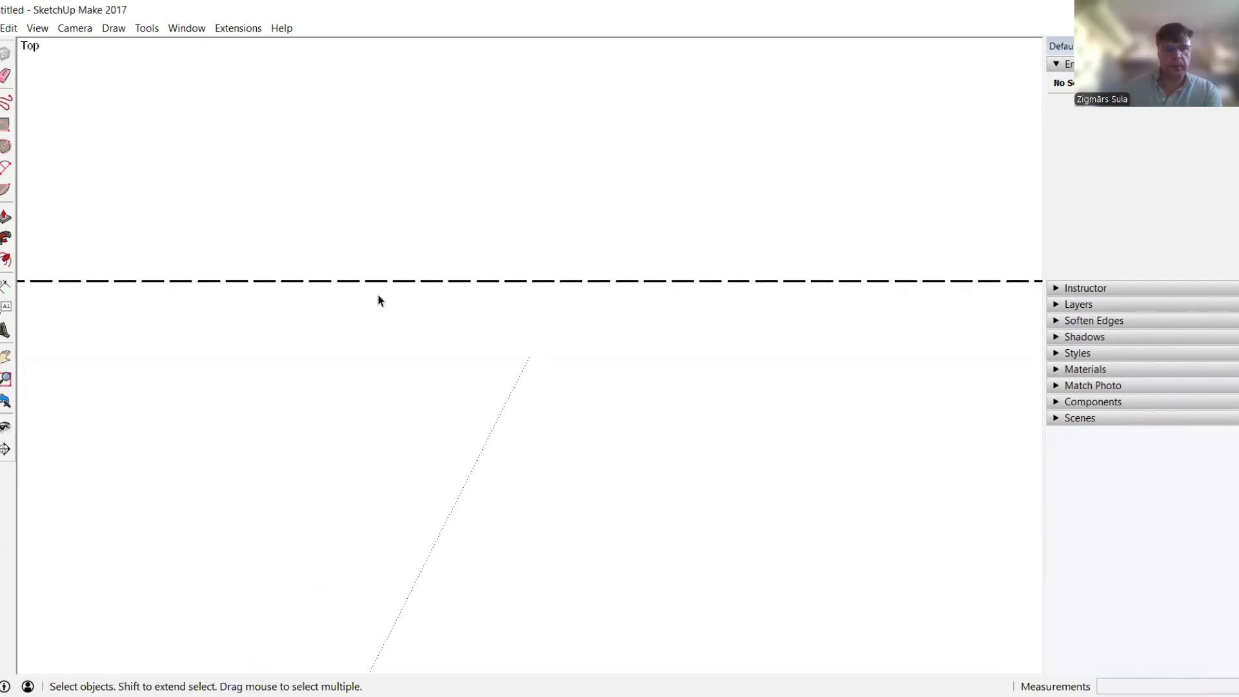
key(t)
click(369, 274)
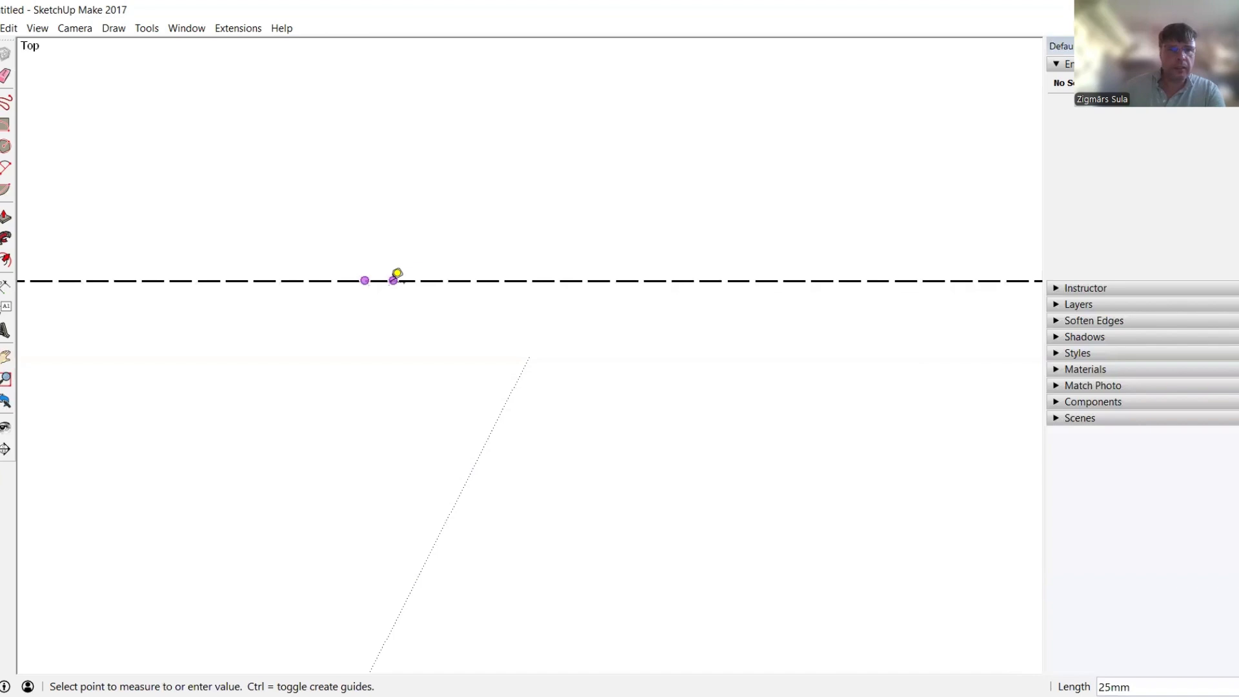
scroll(379, 277, up, 3)
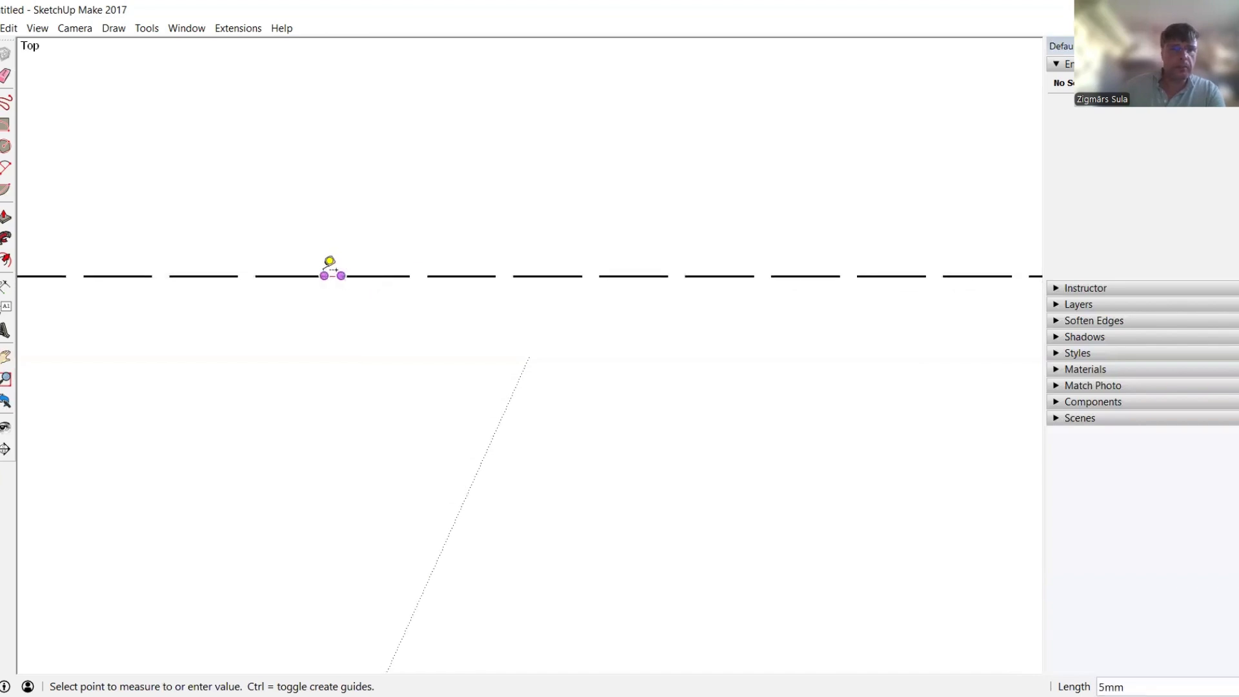
scroll(329, 265, down, 4)
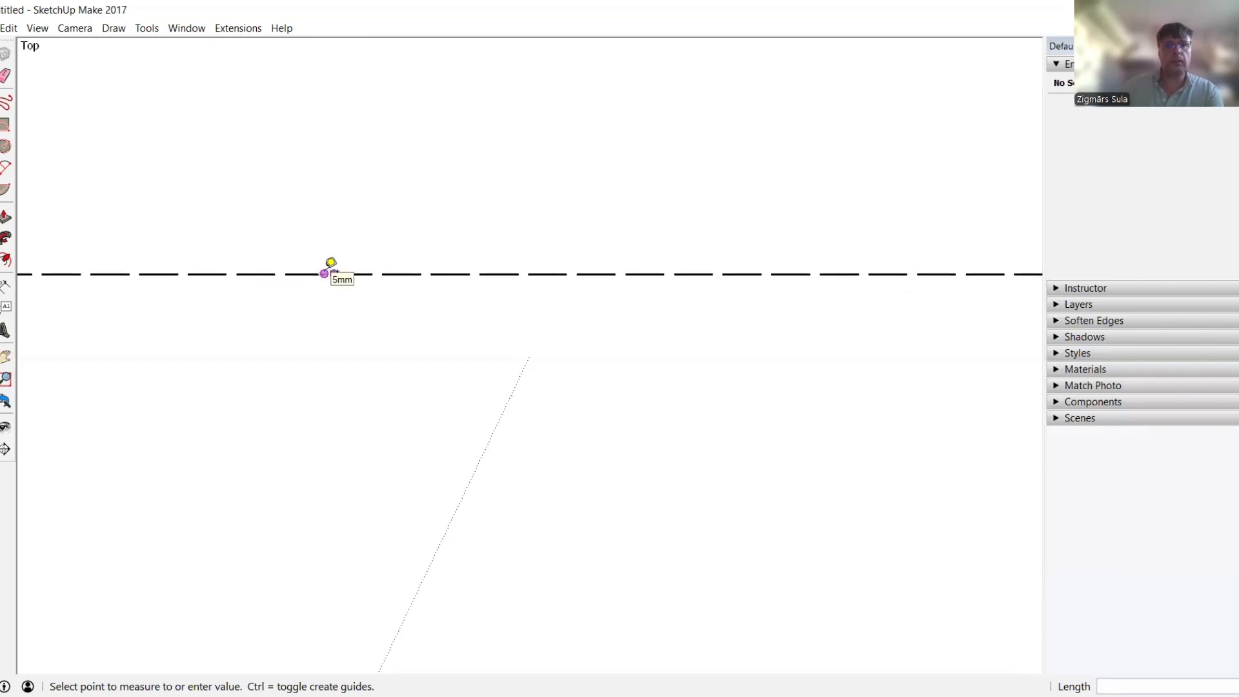
key(space)
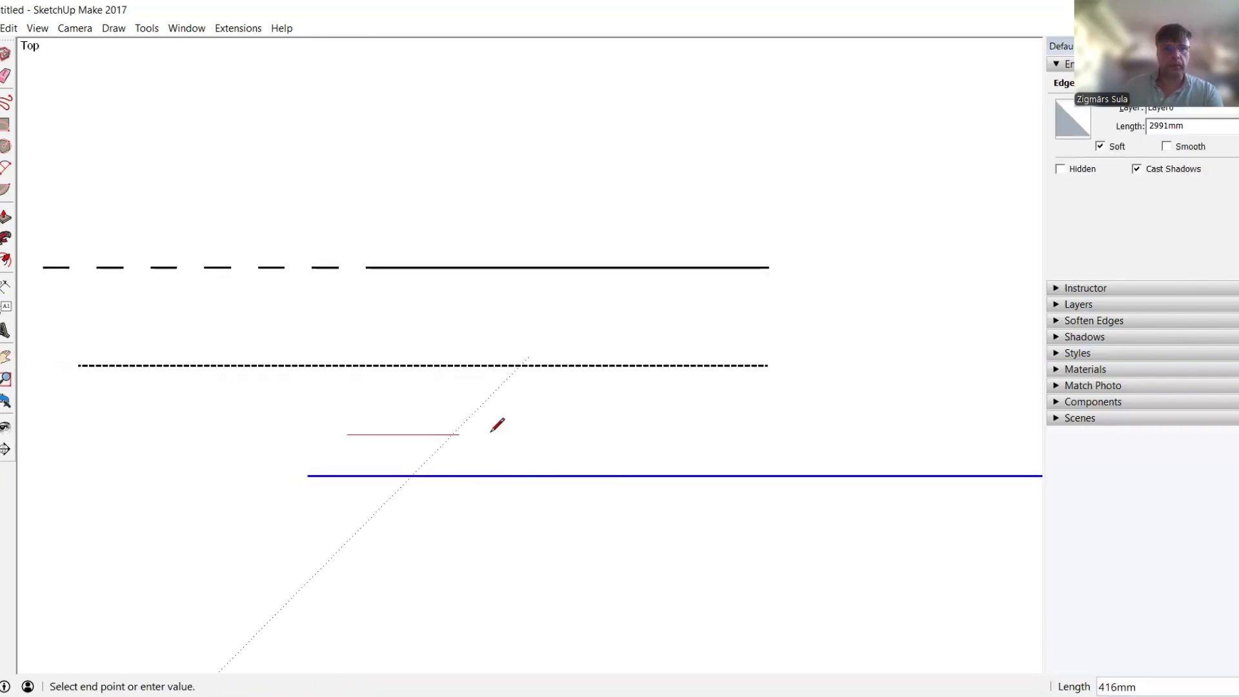
Finish a short line and replace it with 10mm dots, 3mm spaces and no softening
click(573, 435)
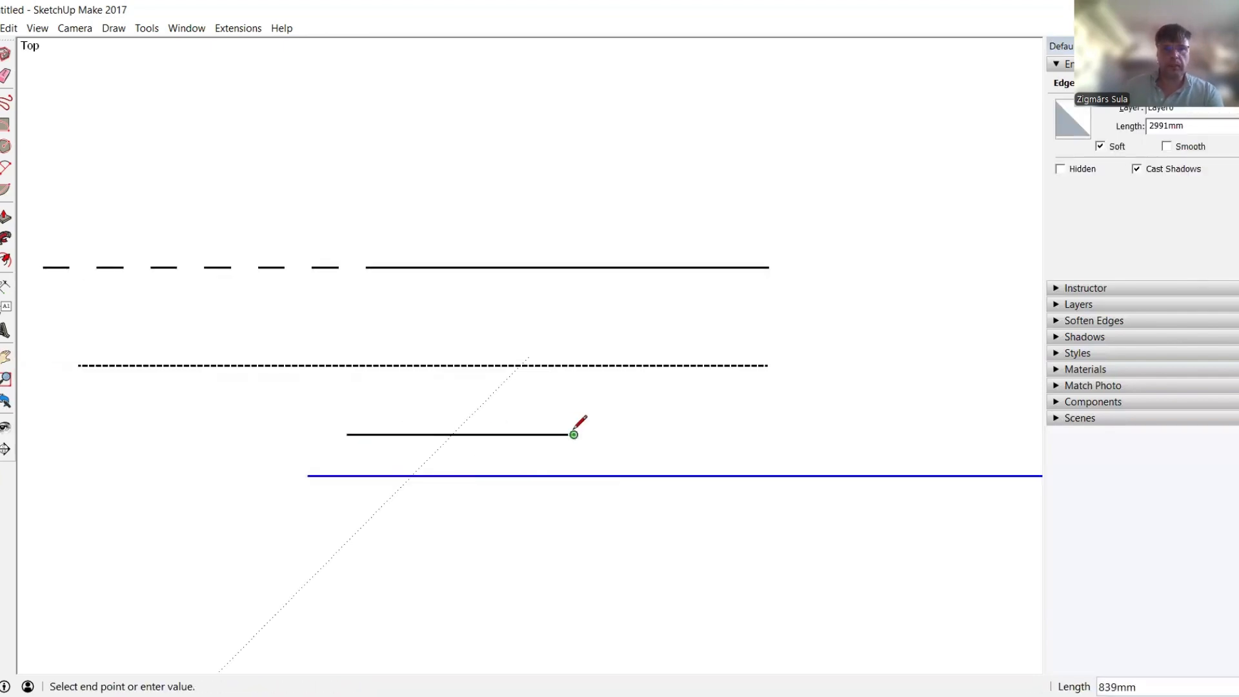
key(space)
click(522, 435)
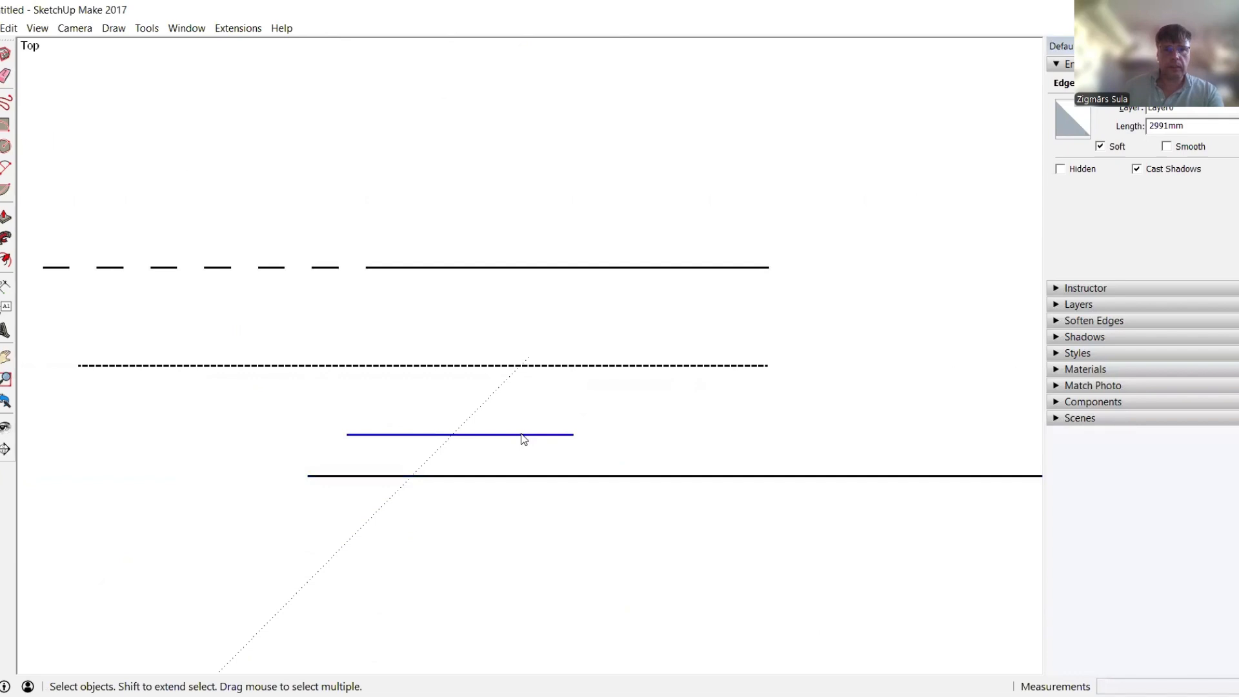
right_click(523, 439)
click(599, 639)
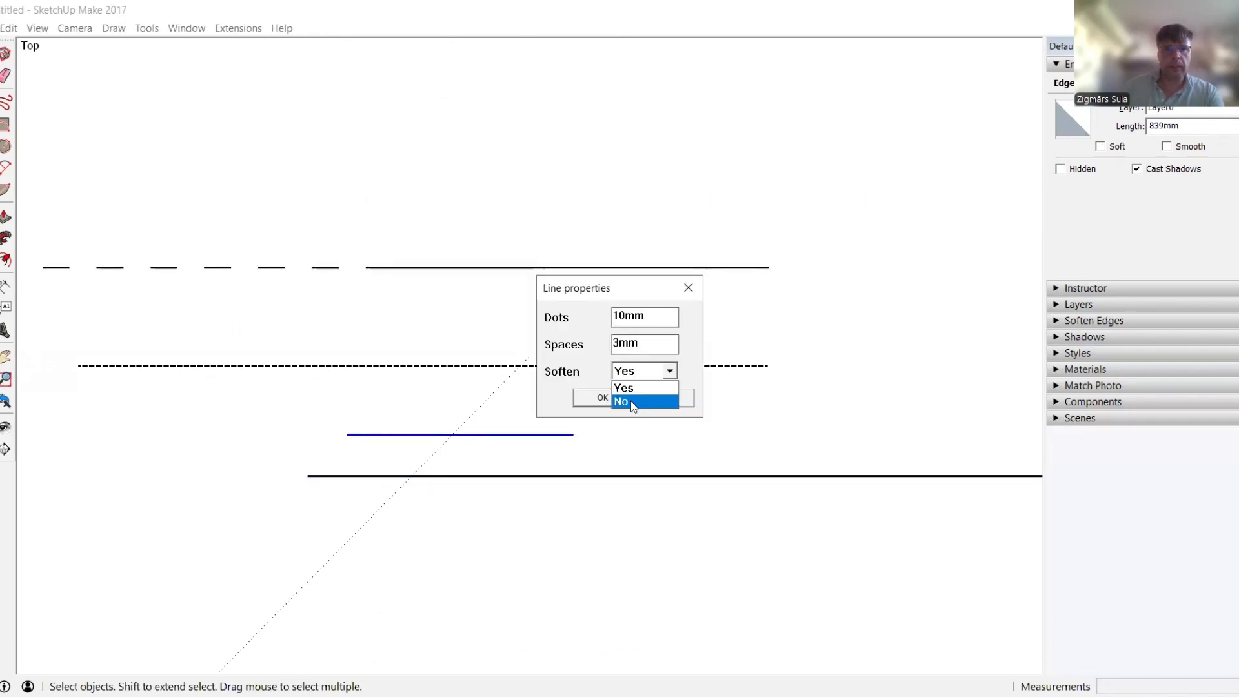
click(616, 401)
click(599, 398)
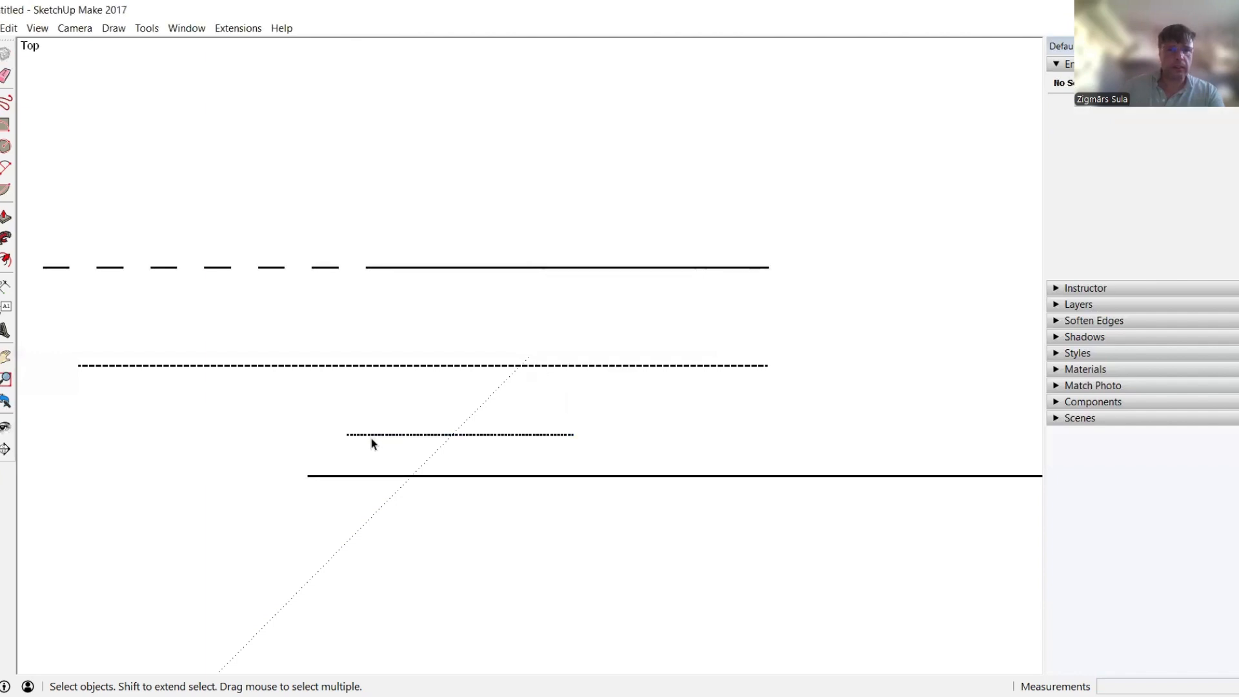
Measure a gap between the dots with the Tape Measure, confirming the 3mm spacing
scroll(371, 440, up, 6)
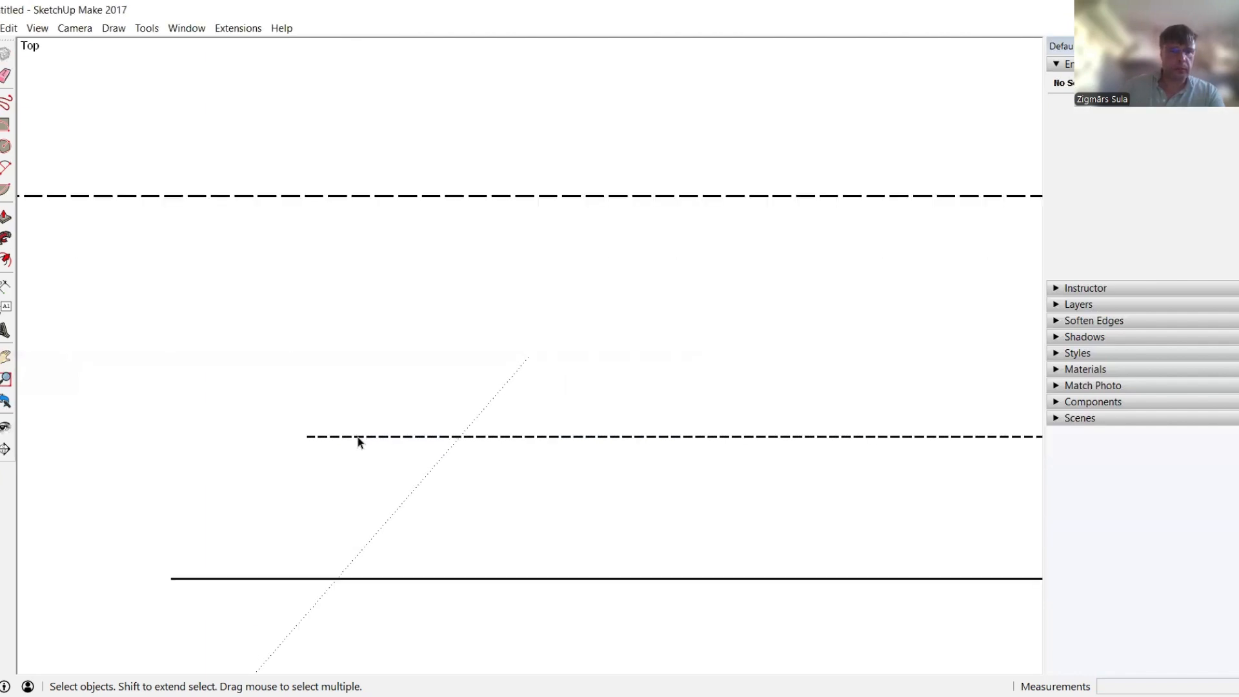
scroll(355, 449, up, 3)
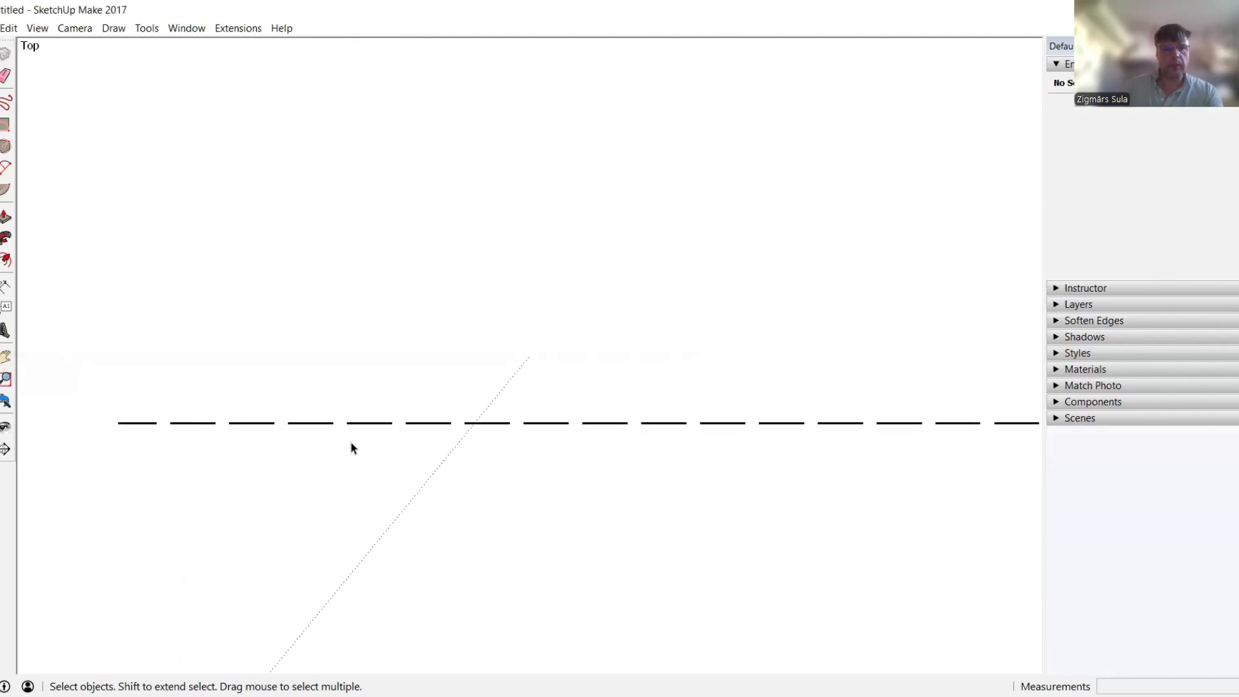
key(t)
click(355, 413)
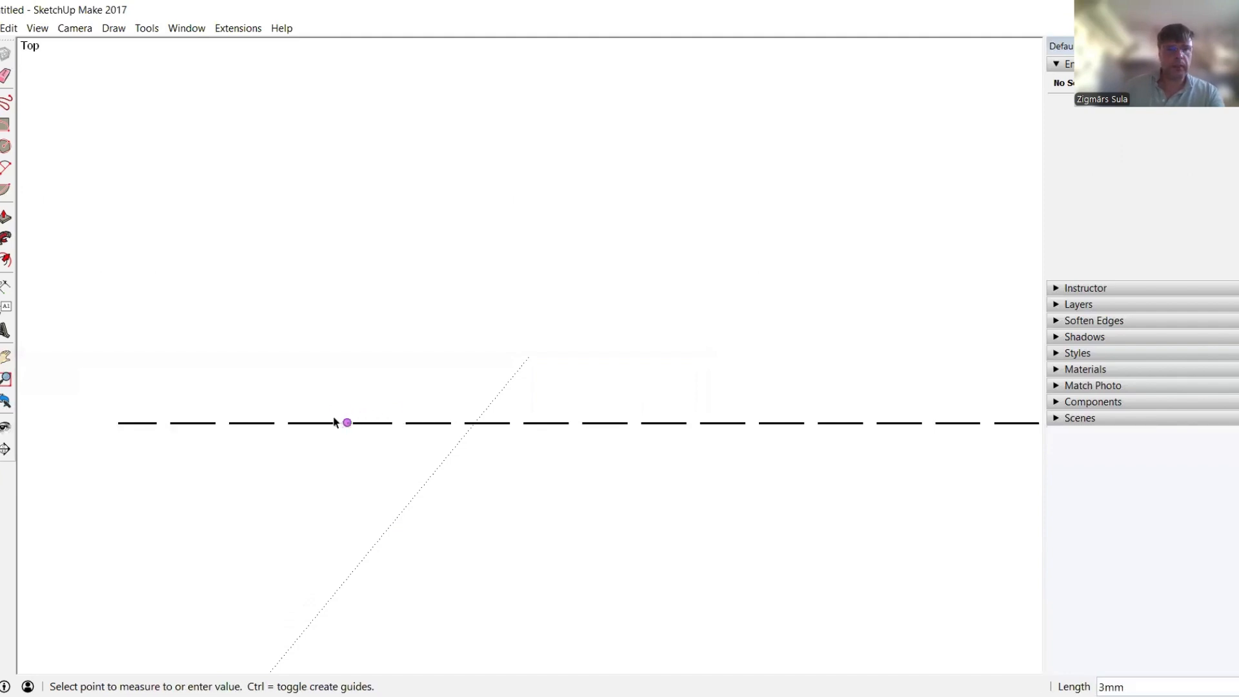
key(space)
scroll(373, 432, down, 2)
scroll(373, 433, down, 3)
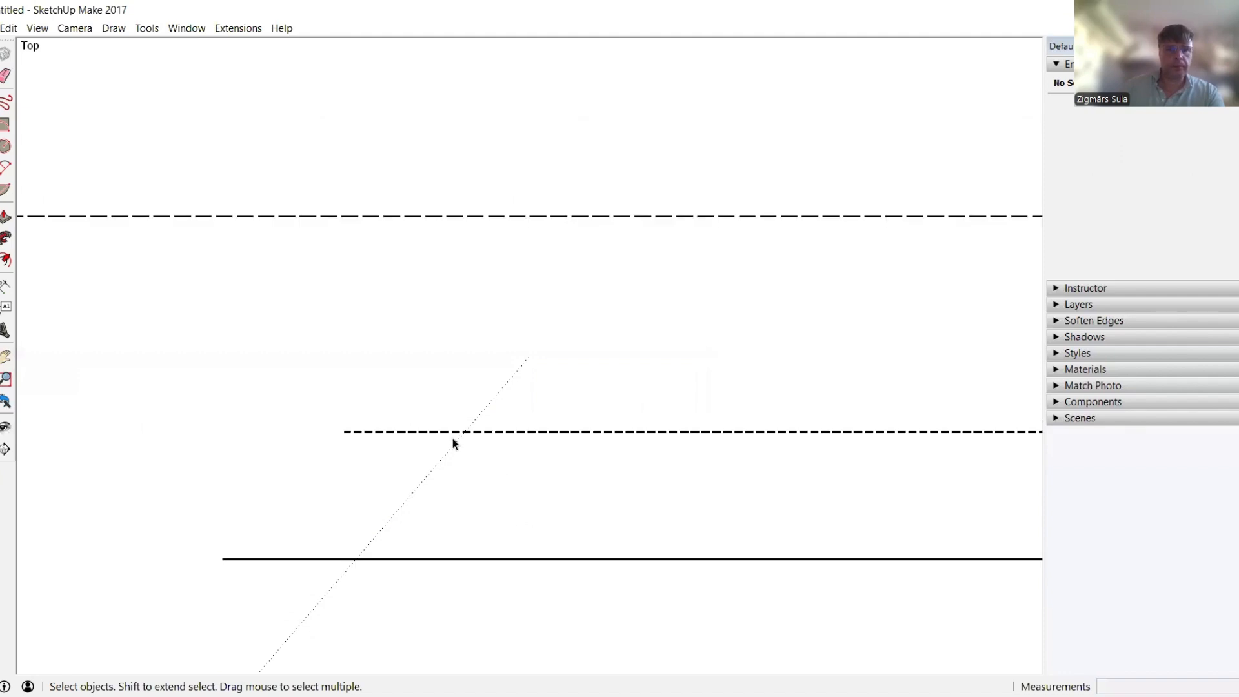
Draw another horizontal line, about 387mm long
key(l)
click(363, 364)
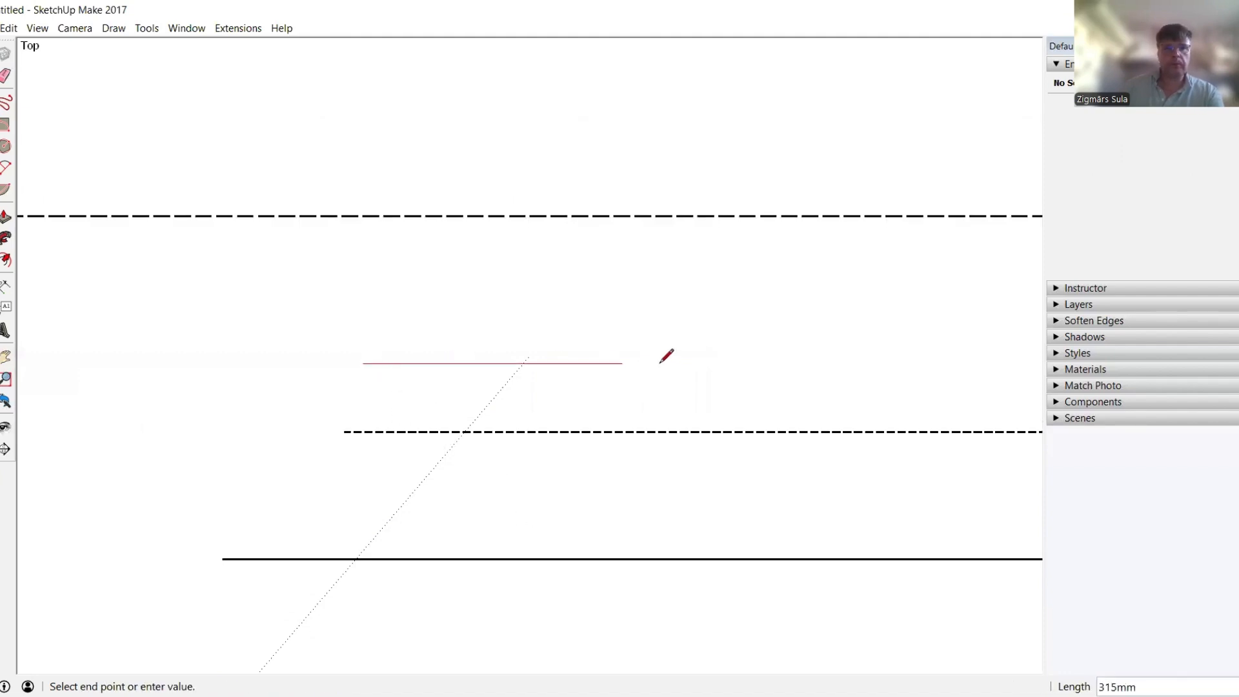
click(687, 363)
key(space)
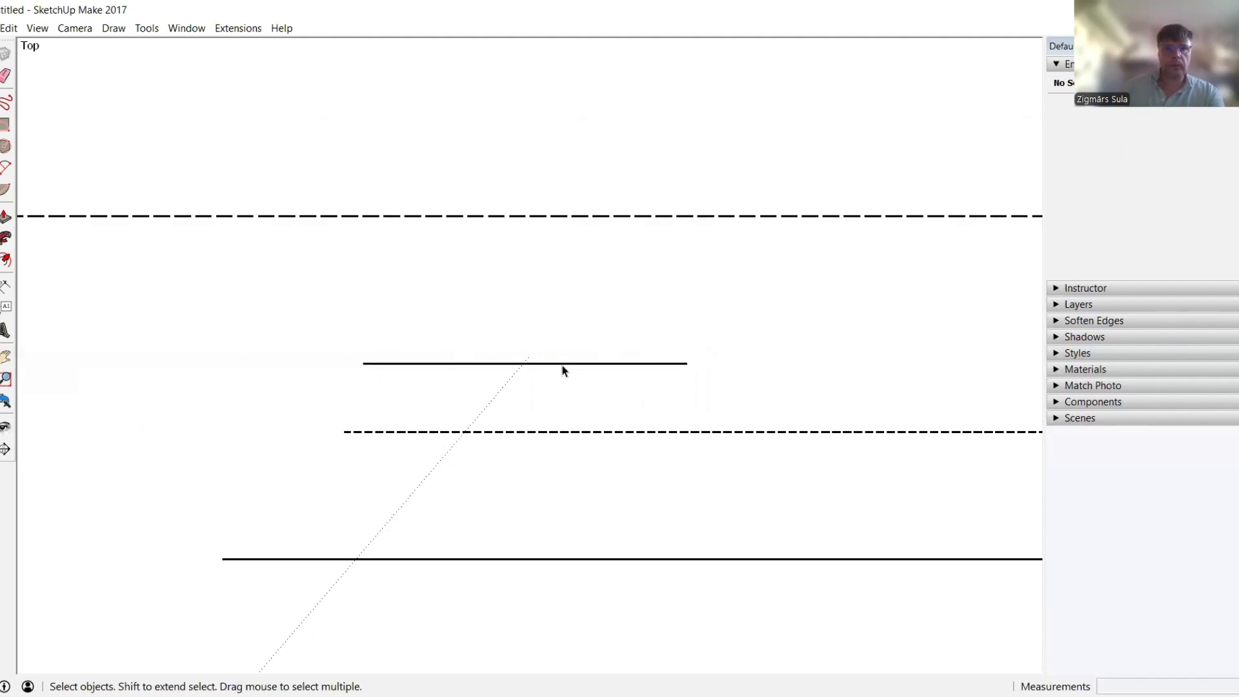
Replace the new line with 10mm dots and 3mm spaces, softening set to Yes
click(563, 365)
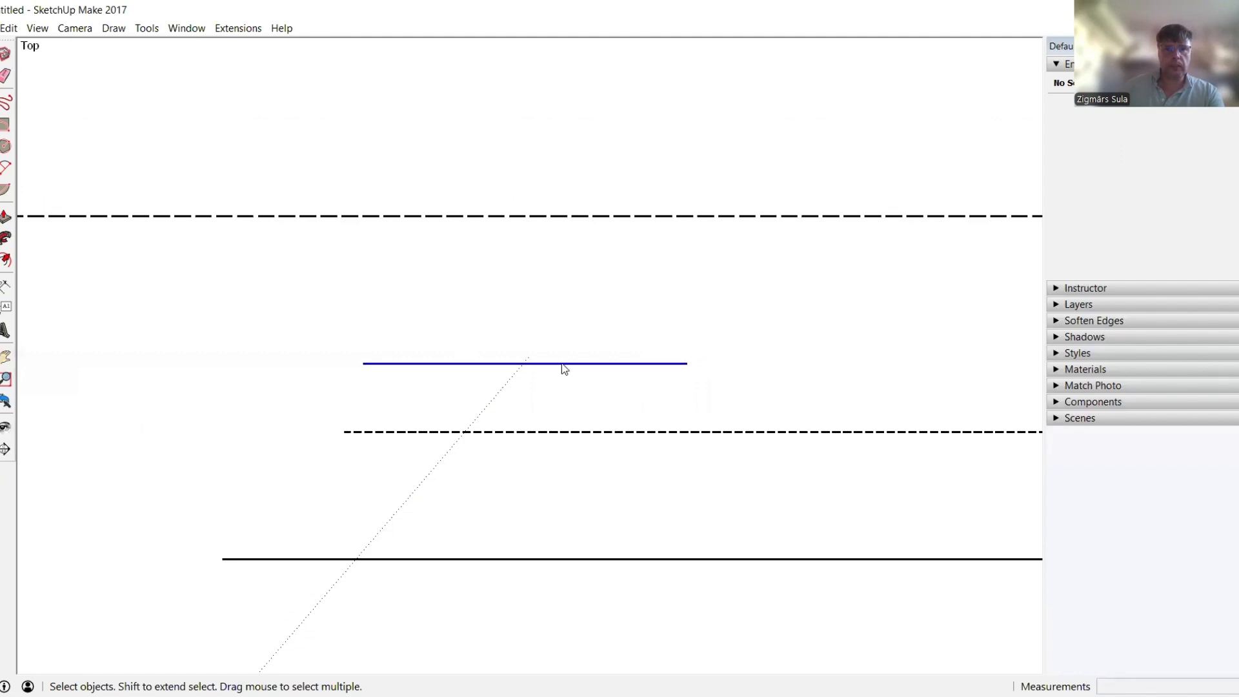
right_click(563, 366)
click(629, 566)
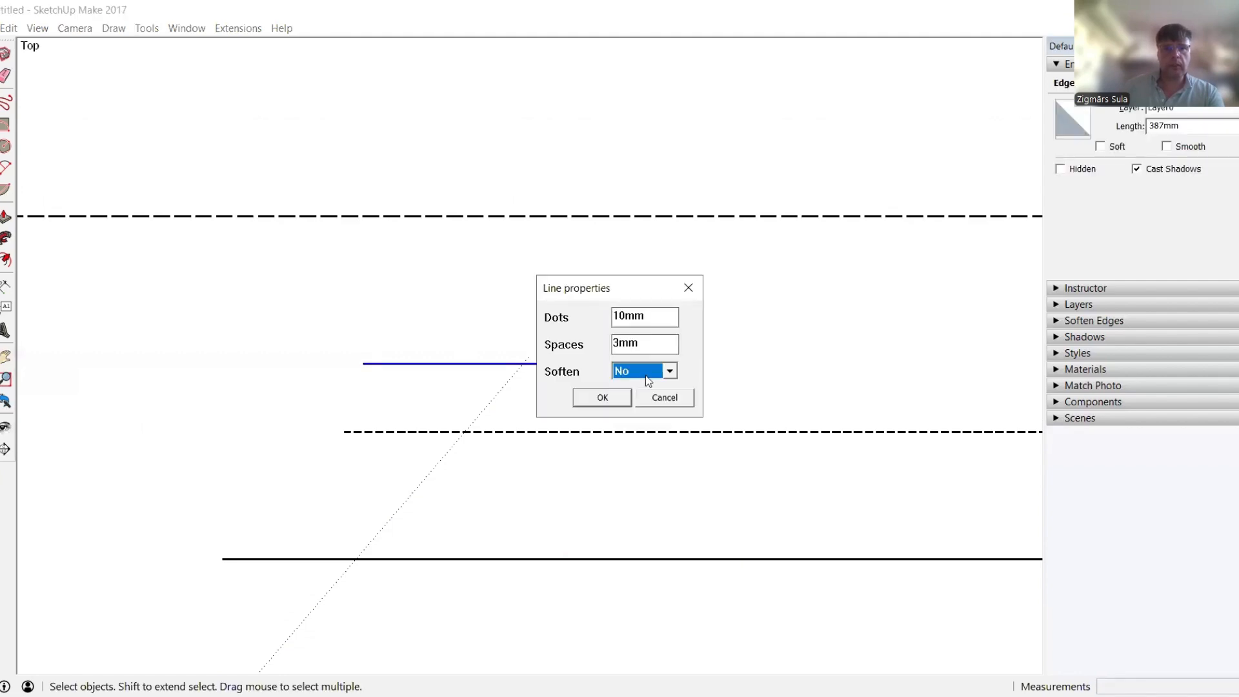
key(Down)
click(601, 397)
scroll(473, 369, up, 6)
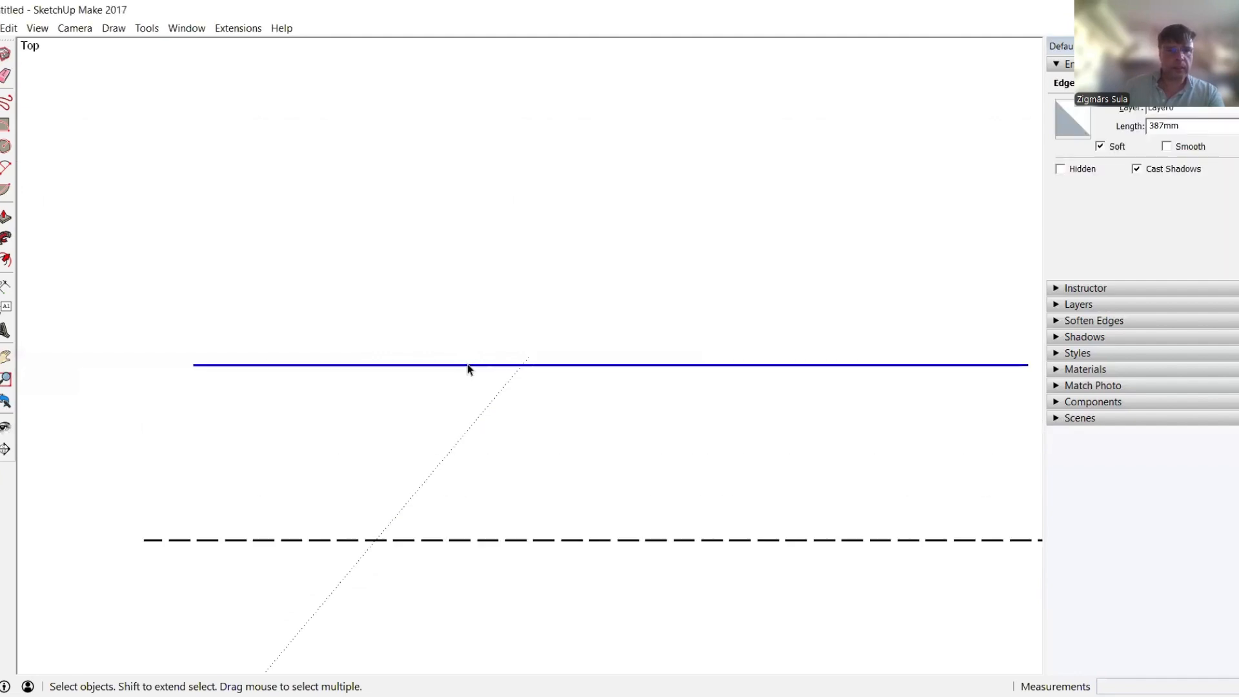
scroll(455, 381, down, 3)
Redo the dotted replacement with softening set to No, then orbit to inspect the lines
right_click(475, 377)
click(581, 576)
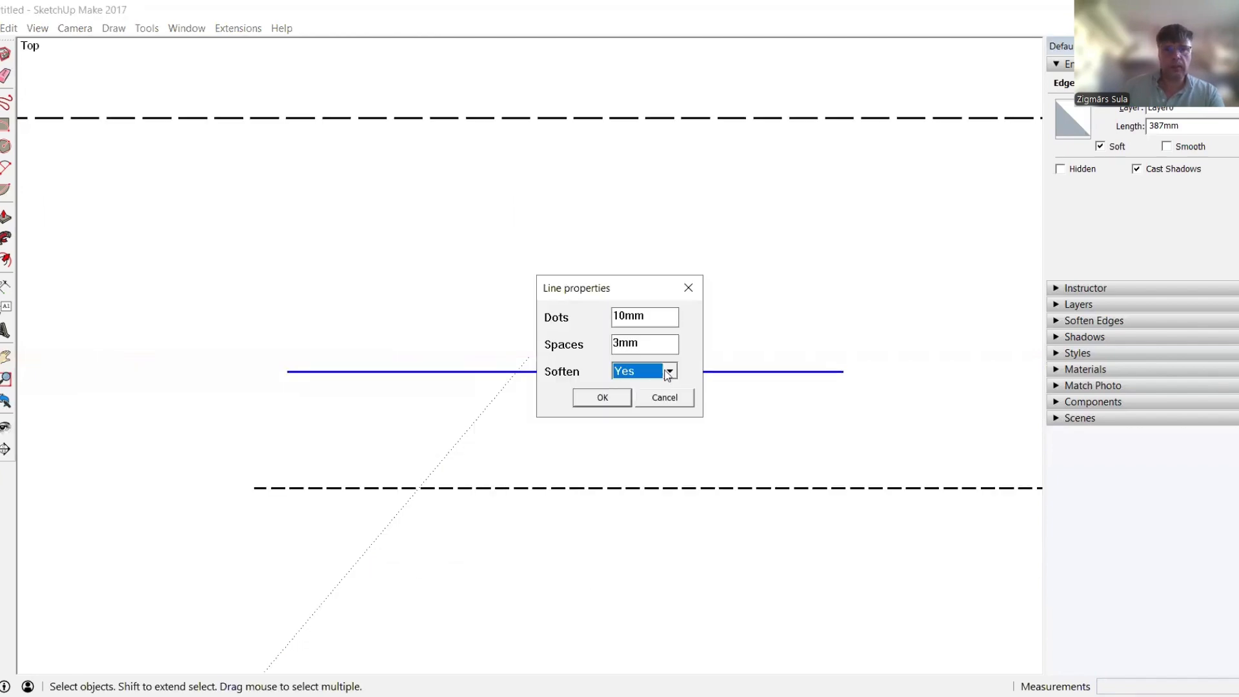
click(637, 371)
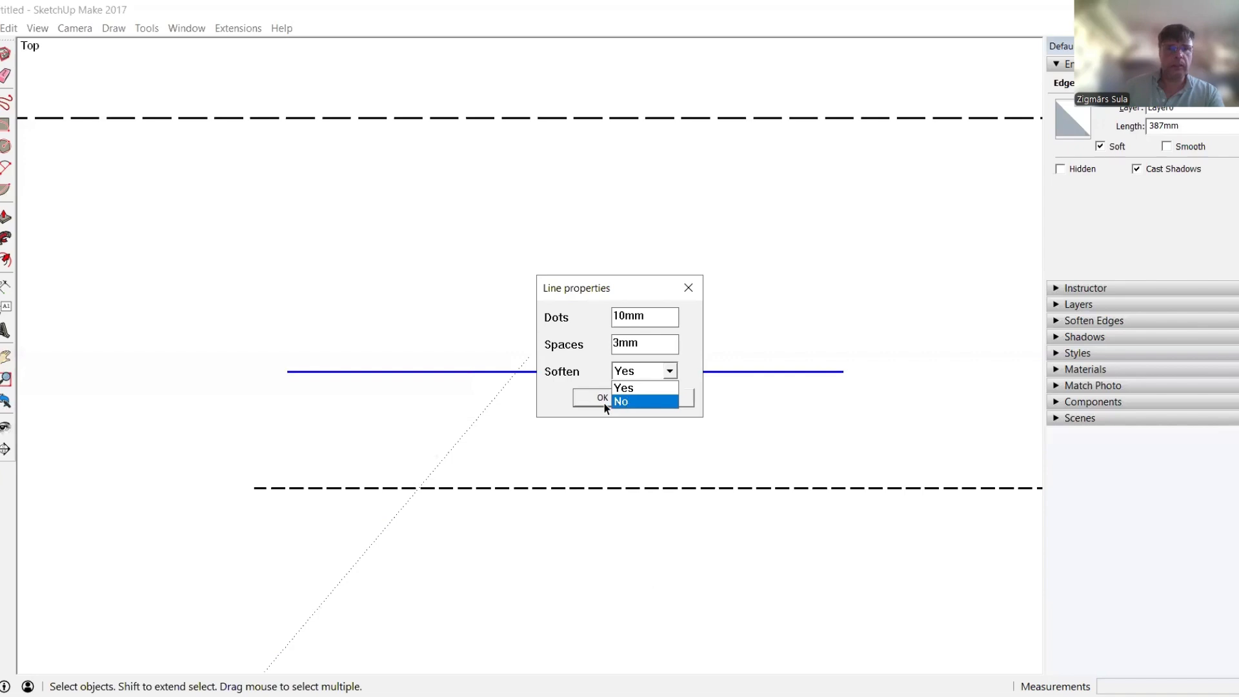
click(621, 401)
click(597, 397)
scroll(487, 467, down, 6)
scroll(380, 323, down, 2)
mouse_move(553, 370)
middle_down()
mouse_move(589, 362)
mouse_move(355, 353)
middle_up()
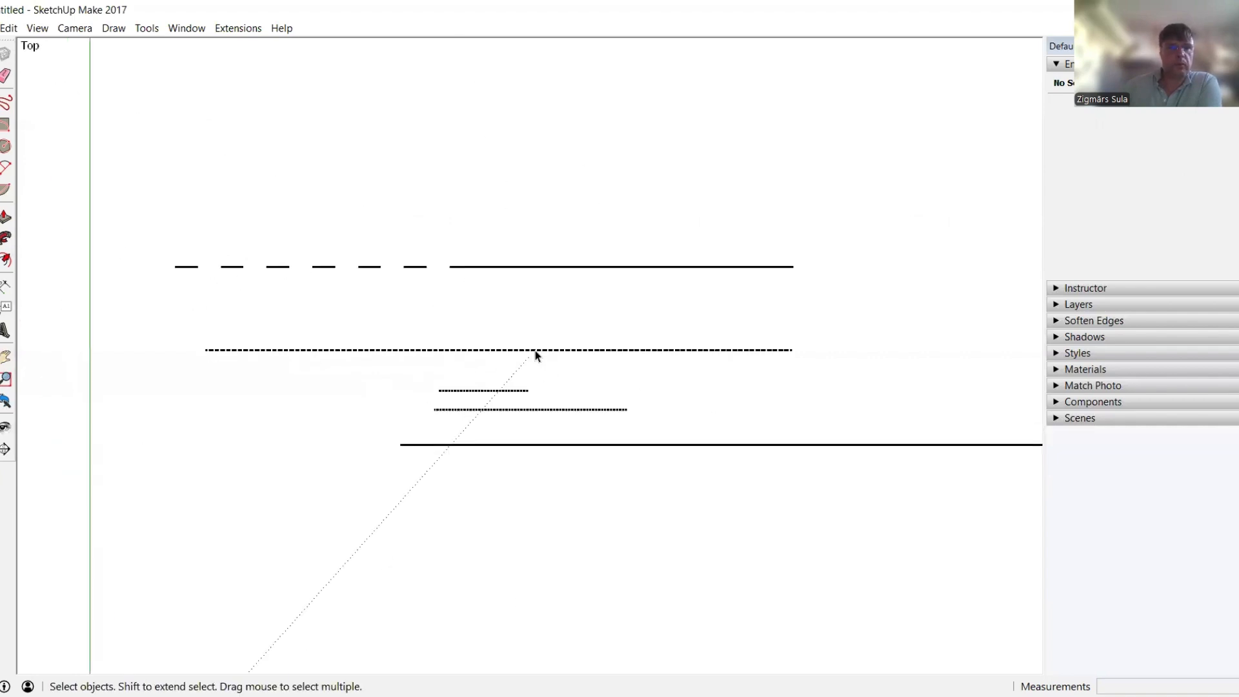